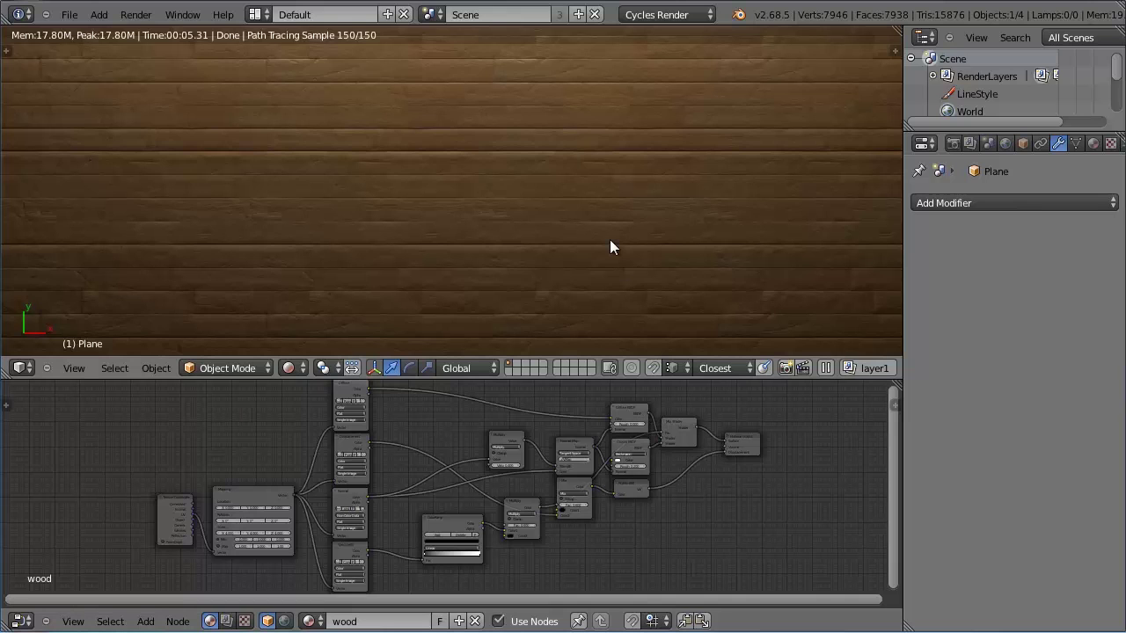
# - Unhide the sphere with Alt+H so it sits on the wood-plank floor in the render
pyautogui.hotkey('alt', 'h')
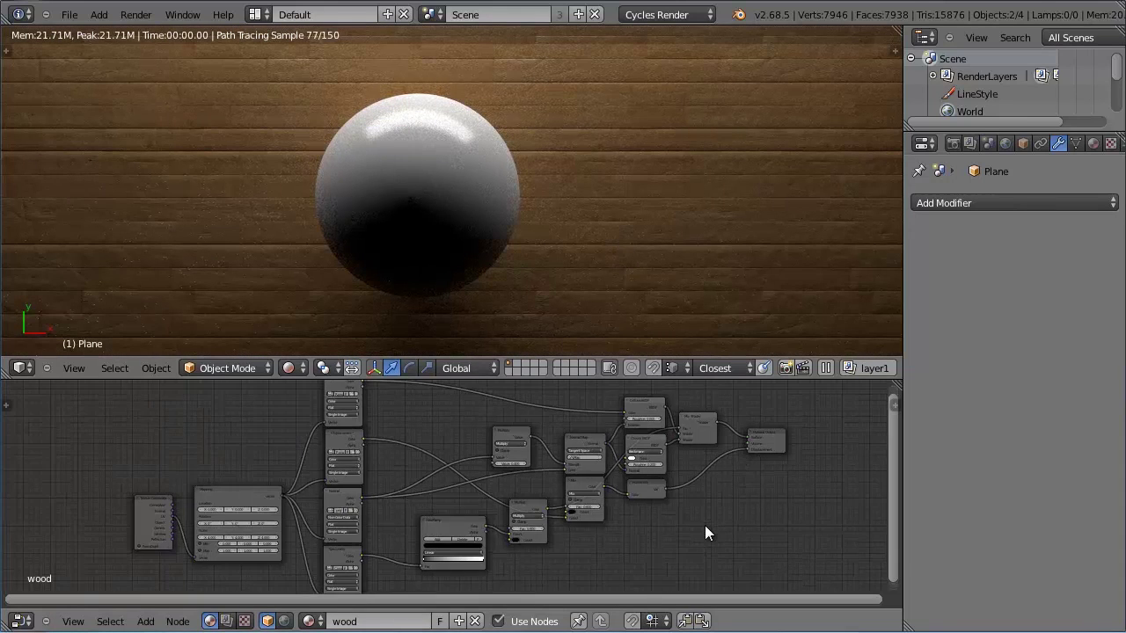
# - Maximize the node editor and box-select all shading nodes after the image textures
pyautogui.hotkey('ctrl', 'Up')
pyautogui.scroll(1, 724, 527)
pyautogui.moveTo(757, 501); pyautogui.dragTo(606, 526, button='middle')
pyautogui.scroll(1, 609, 519)
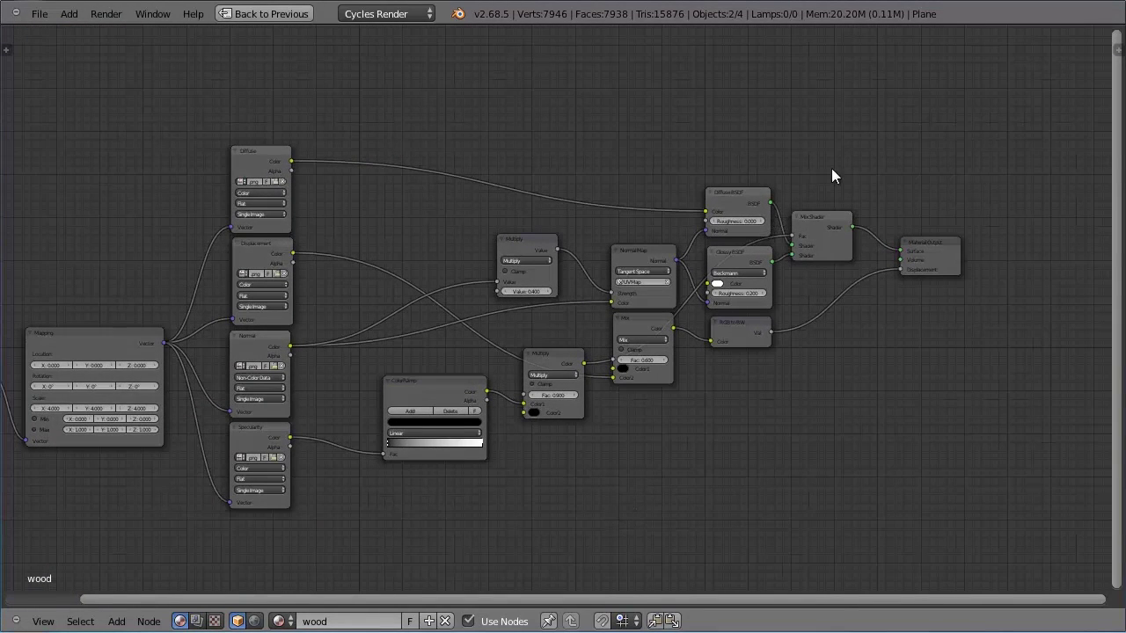
pyautogui.press('b')
pyautogui.moveTo(868, 148); pyautogui.dragTo(350, 493)
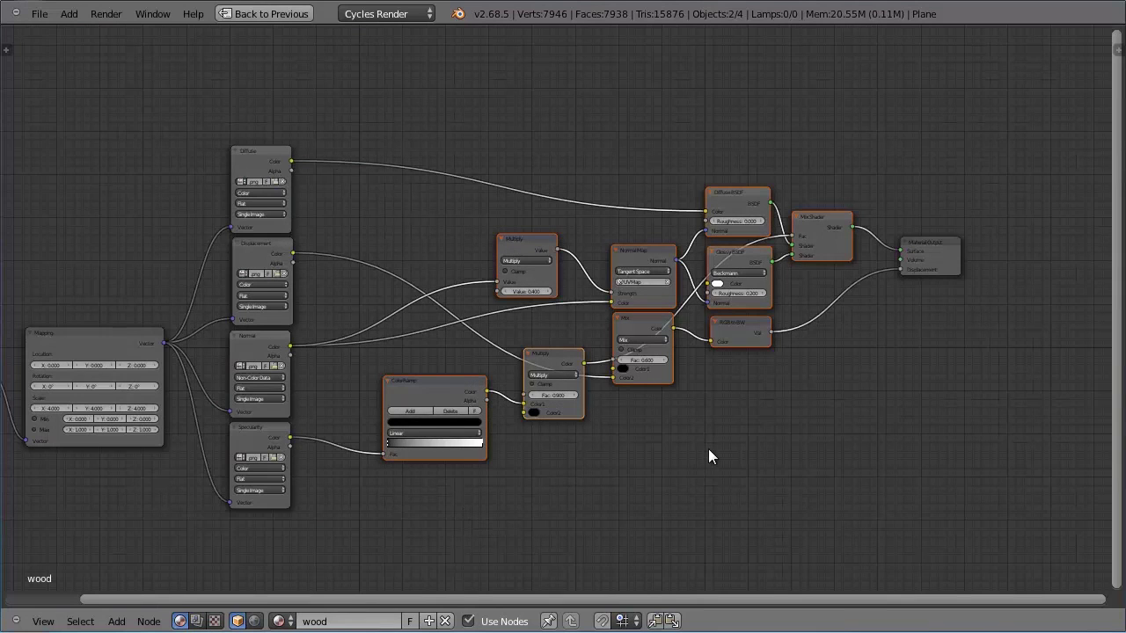
# - Group the selected nodes into one node group, reposition them and deselect inside the group
pyautogui.hotkey('ctrl', 'g')
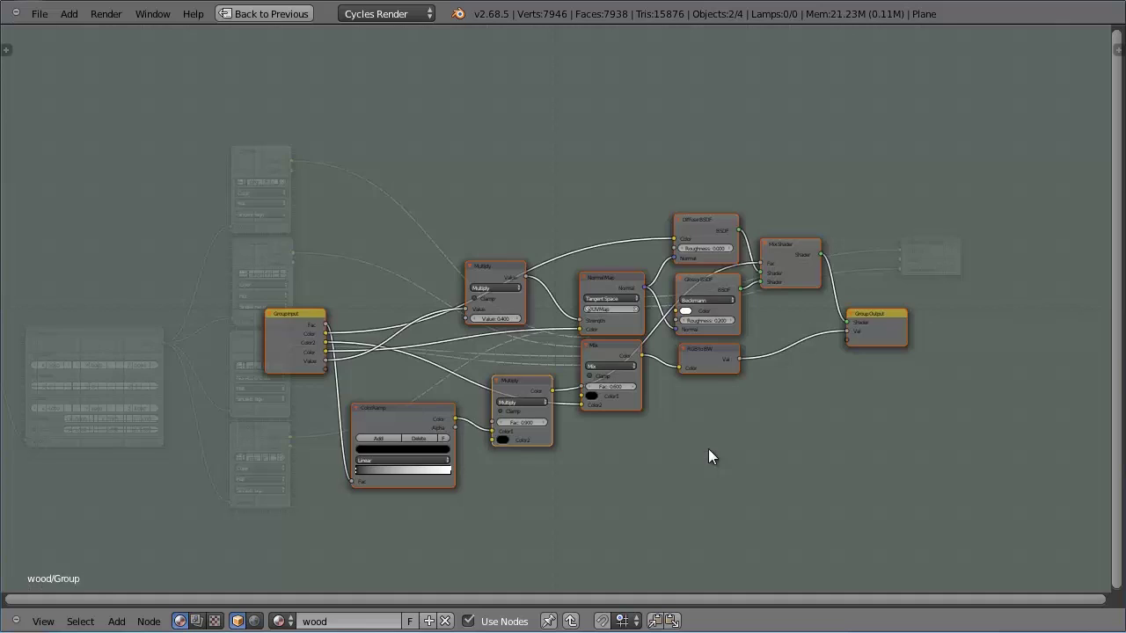
pyautogui.scroll(-1, 880, 452)
pyautogui.press('g')
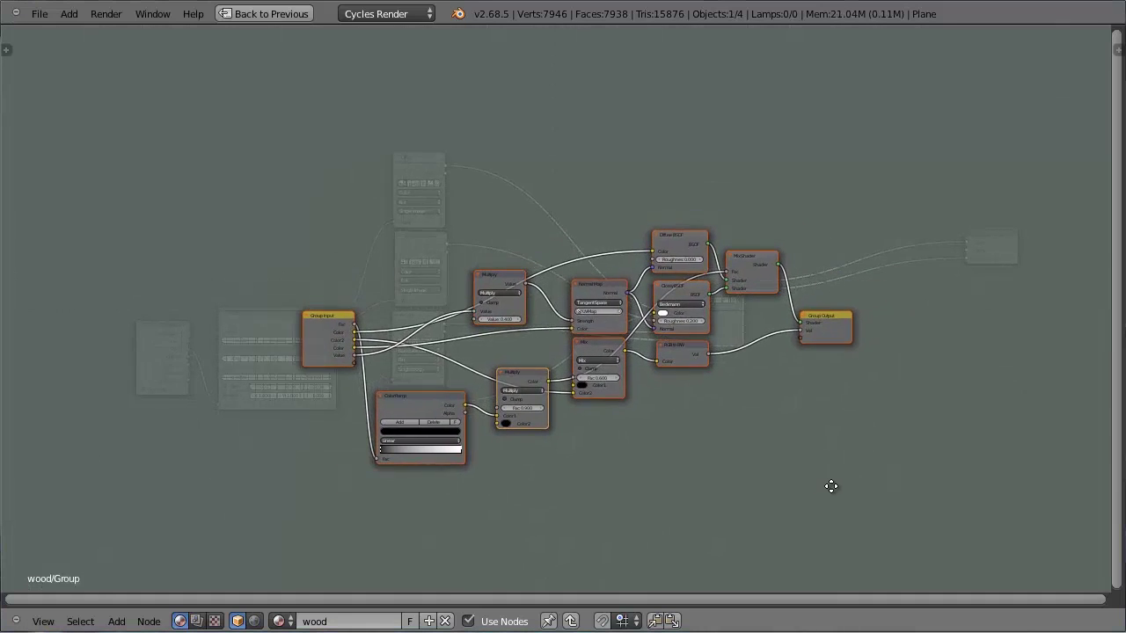
pyautogui.click(831, 487)
pyautogui.scroll(3, 831, 487)
pyautogui.press('a')
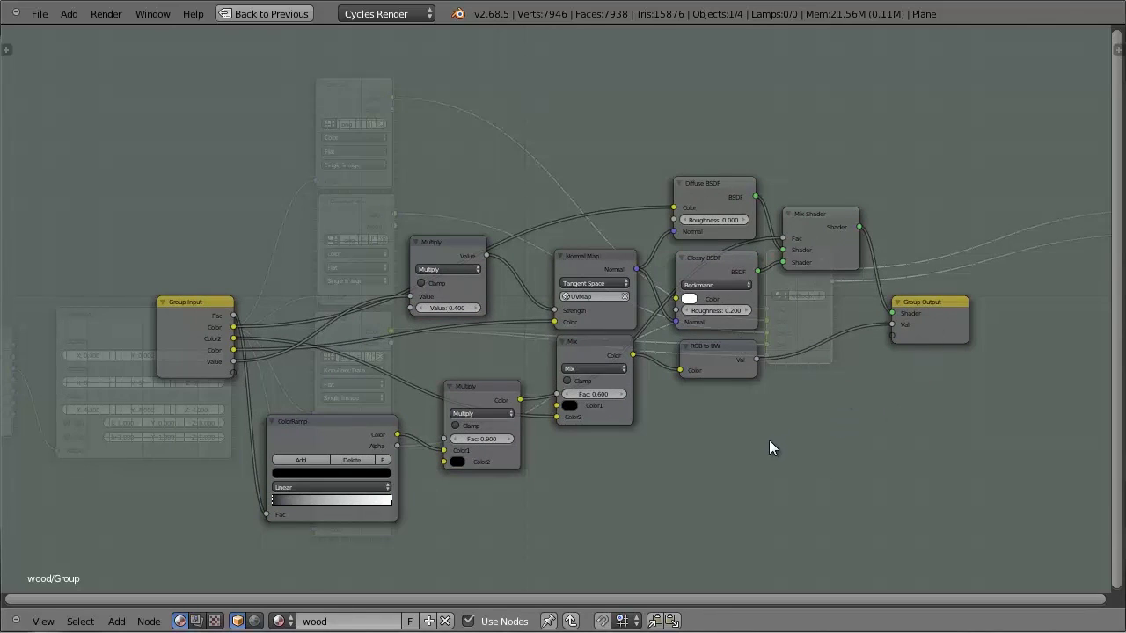
# - Leave the group and move the NodeGroup node slightly higher in the wood tree
pyautogui.press('Tab')
pyautogui.moveTo(769, 449); pyautogui.dragTo(695, 422, button='middle')
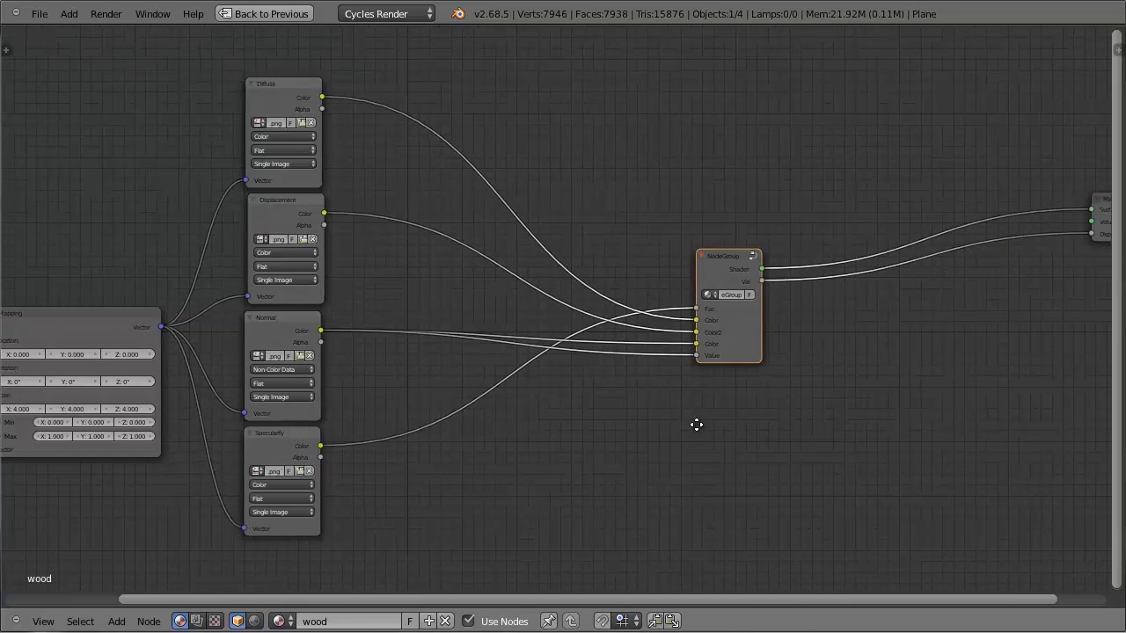
pyautogui.scroll(2, 720, 392)
pyautogui.keyDown('ctrl'); pyautogui.hscroll(3, 720, 383); pyautogui.keyUp('ctrl')
pyautogui.press('g')
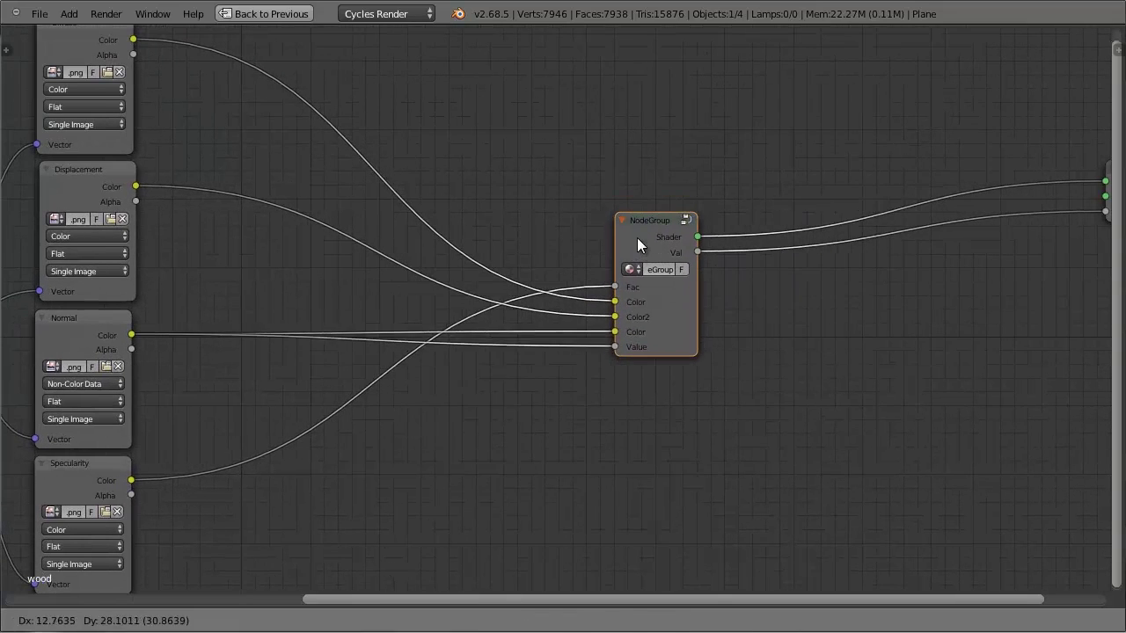
pyautogui.click(621, 287)
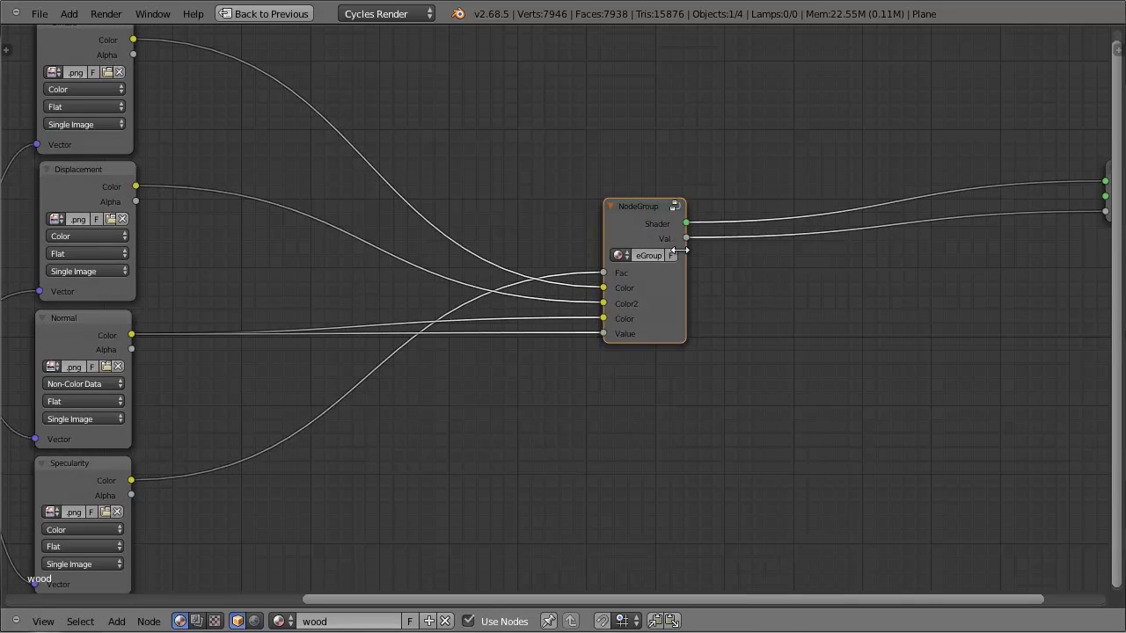
# - Inside the group, pull Group Input and Group Output in close to the inner nodes
pyautogui.press('Tab')
pyautogui.moveTo(99, 323)
pyautogui.mouseDown()
pyautogui.moveTo(132, 313)
pyautogui.moveTo(96, 320)
pyautogui.mouseUp()
pyautogui.moveTo(1007, 315); pyautogui.dragTo(1014, 307)
pyautogui.click(1000, 300)
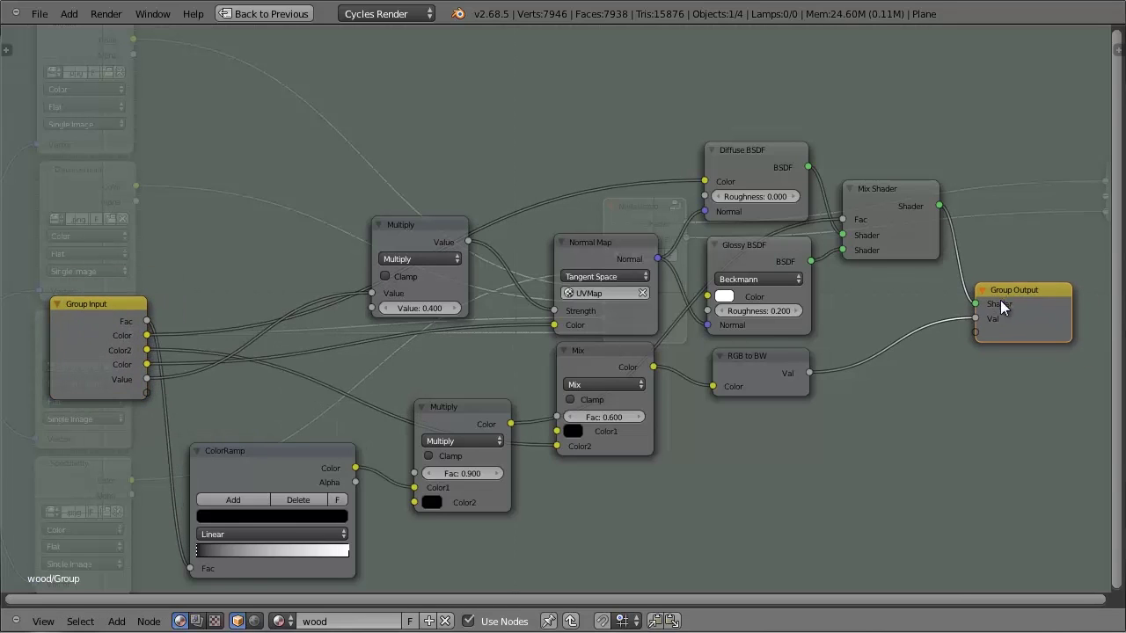
pyautogui.scroll(-1, 892, 349)
pyautogui.scroll(-1, 672, 433)
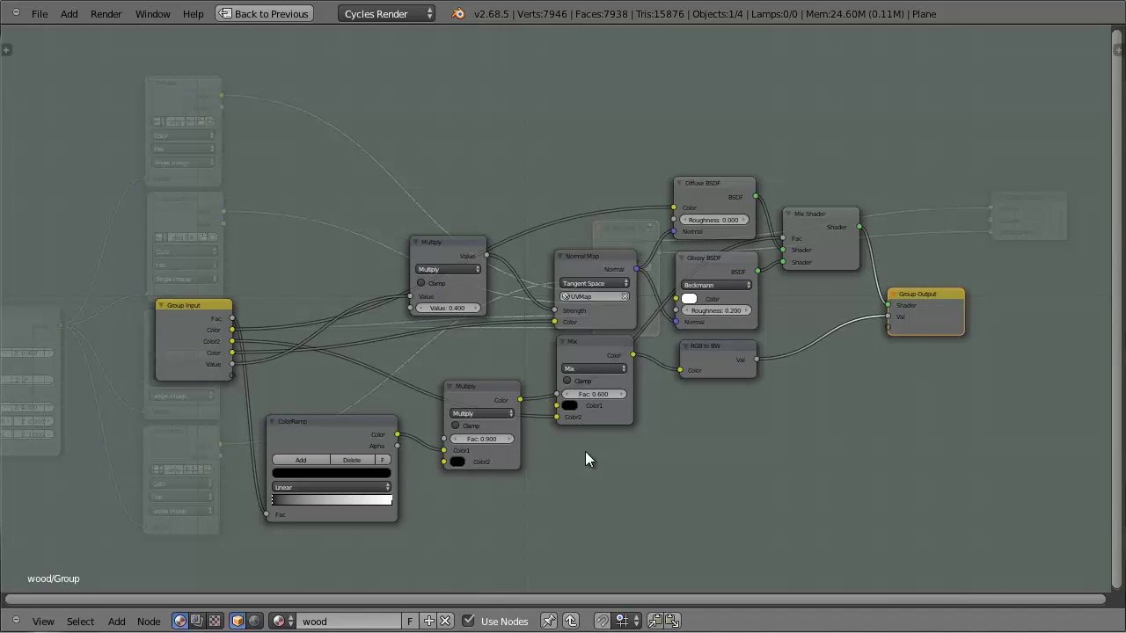
# - Rename the group inputs Fac, Color and Color2 to Specularity, Diffuse and Displacement
pyautogui.press('n')
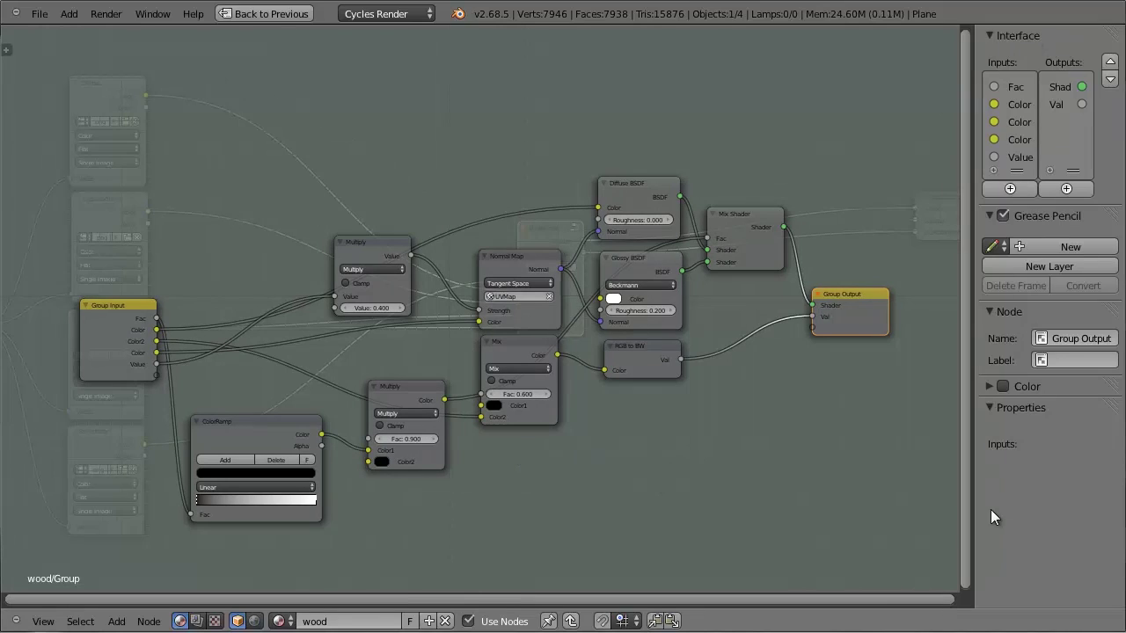
pyautogui.click(1021, 92)
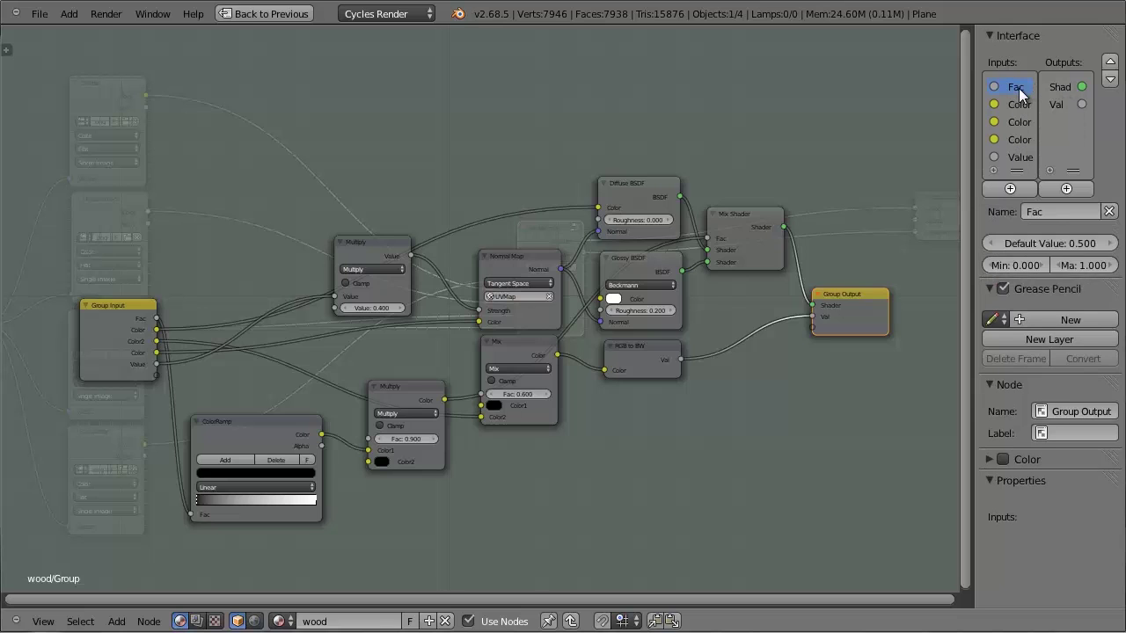
pyautogui.click(1042, 212)
pyautogui.write('Specularity')
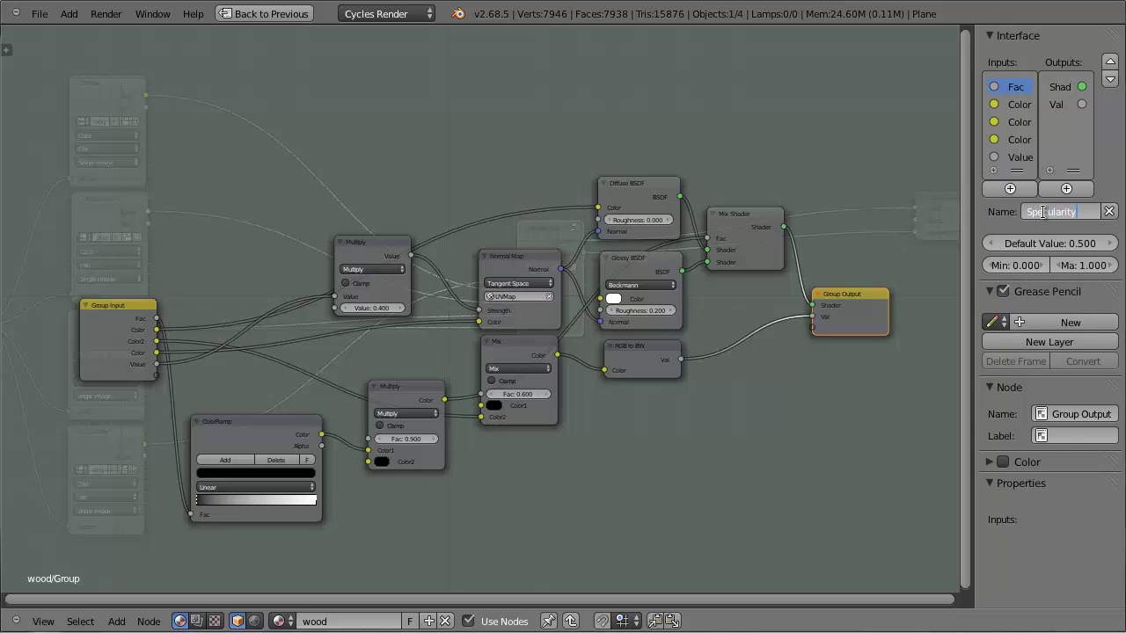
pyautogui.press('Return')
pyautogui.click(1021, 105)
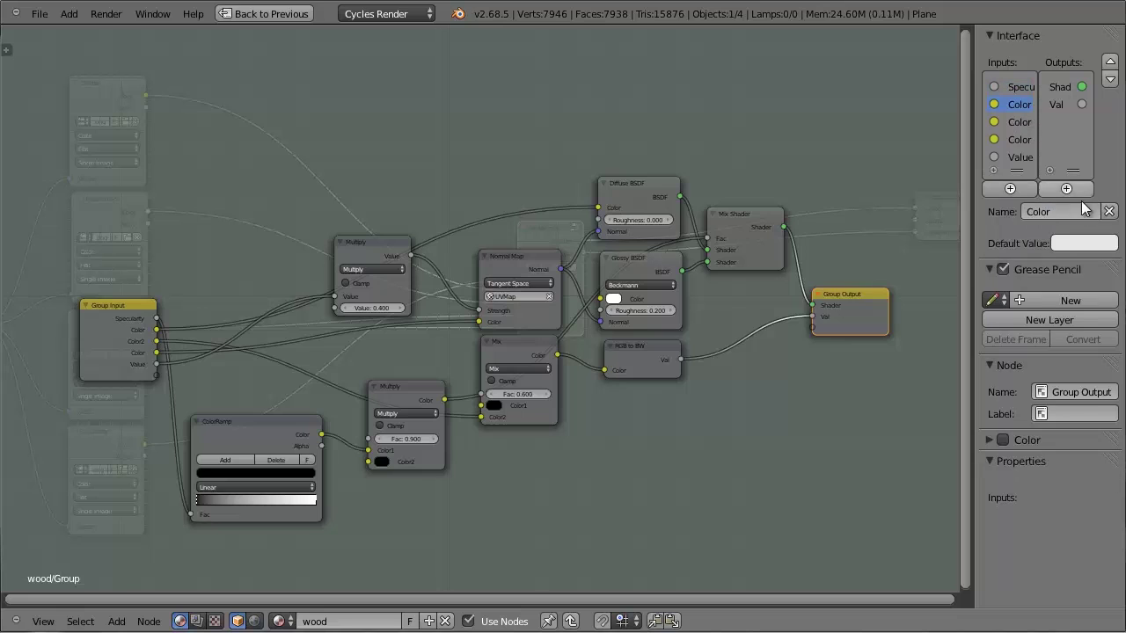
pyautogui.click(1081, 212)
pyautogui.write('Diffuse')
pyautogui.press('Return')
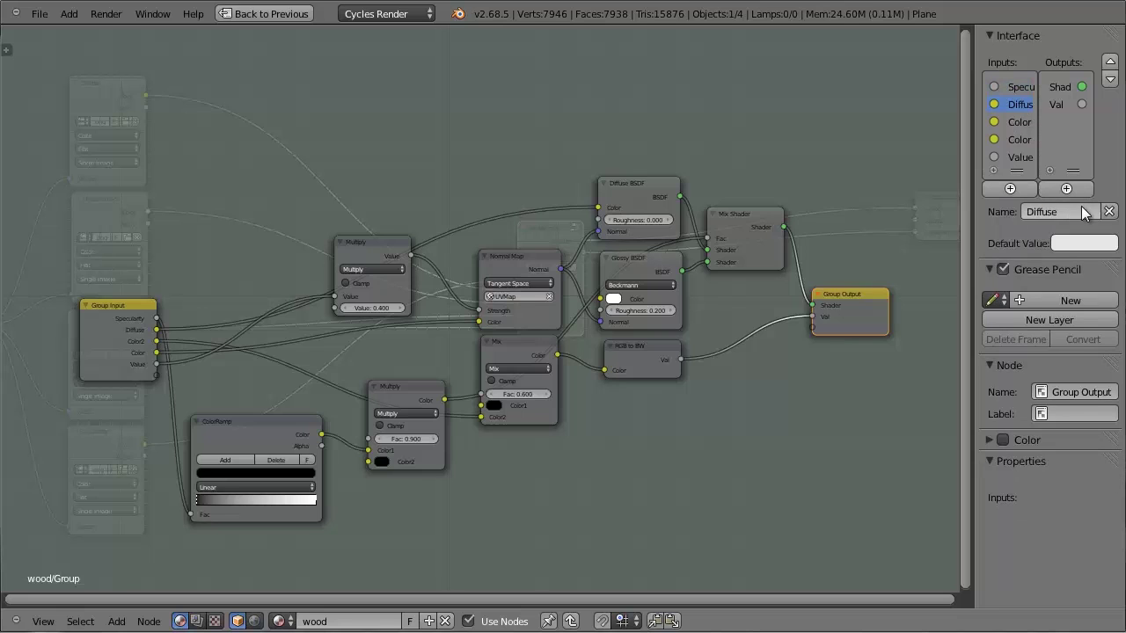
pyautogui.click(1023, 122)
pyautogui.click(1060, 211)
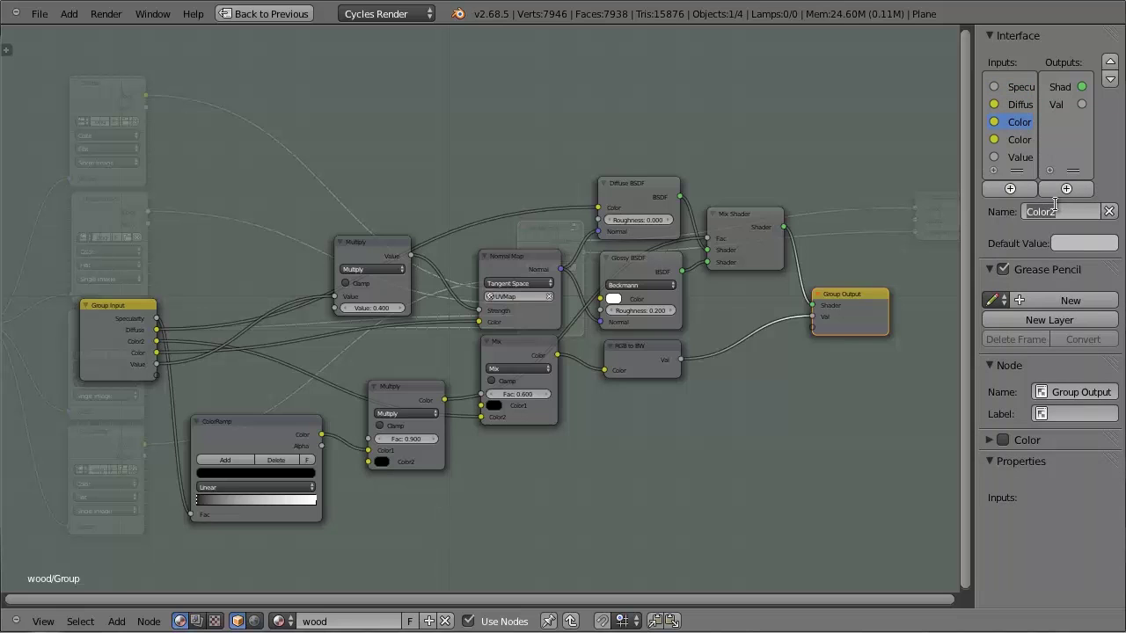
pyautogui.write('Displacement')
pyautogui.press('Return')
# - Leave the group to check the renamed sockets on the NodeGroup node
pyautogui.moveTo(618, 418); pyautogui.dragTo(777, 437, button='middle')
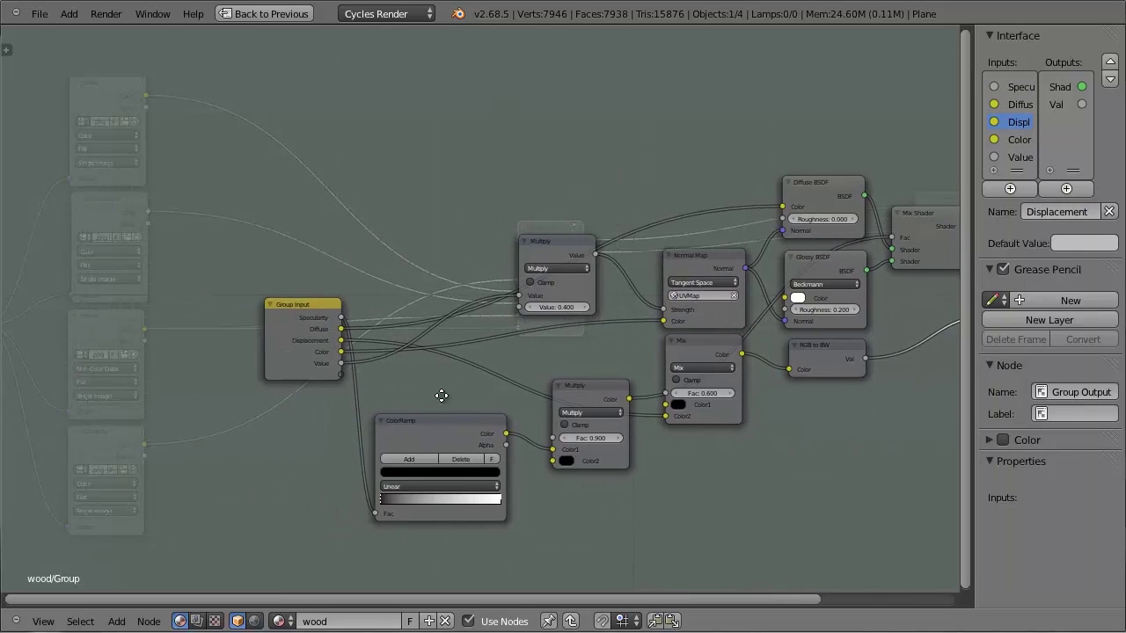
pyautogui.moveTo(440, 395); pyautogui.dragTo(520, 402, button='middle')
pyautogui.press('Tab')
pyautogui.scroll(2, 530, 389)
pyautogui.scroll(1, 530, 385)
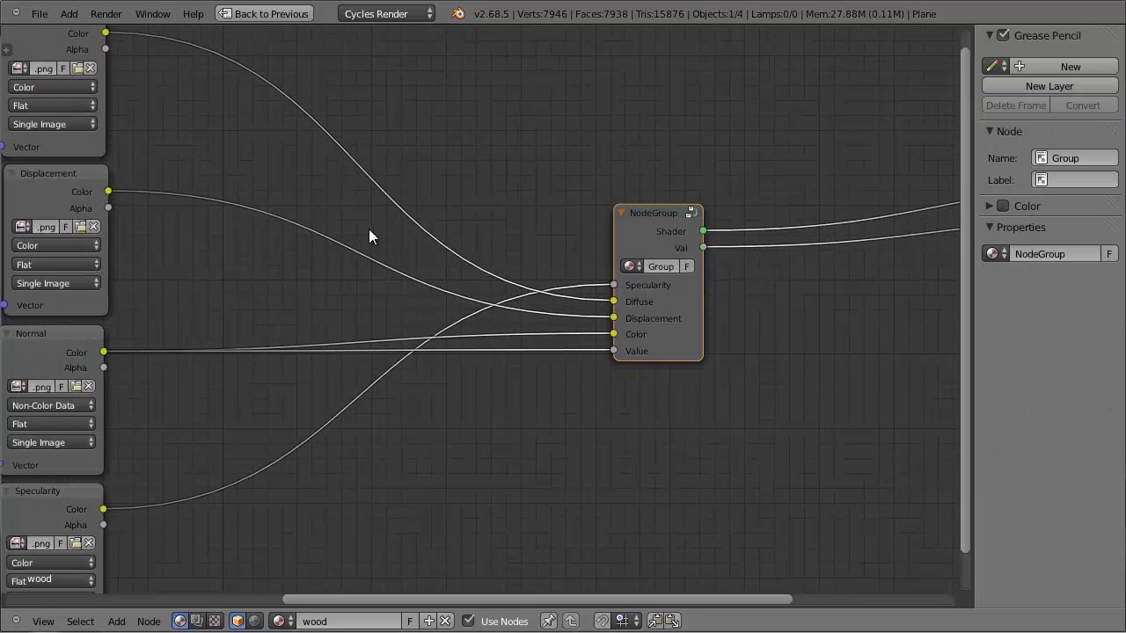
pyautogui.scroll(-1, 323, 165)
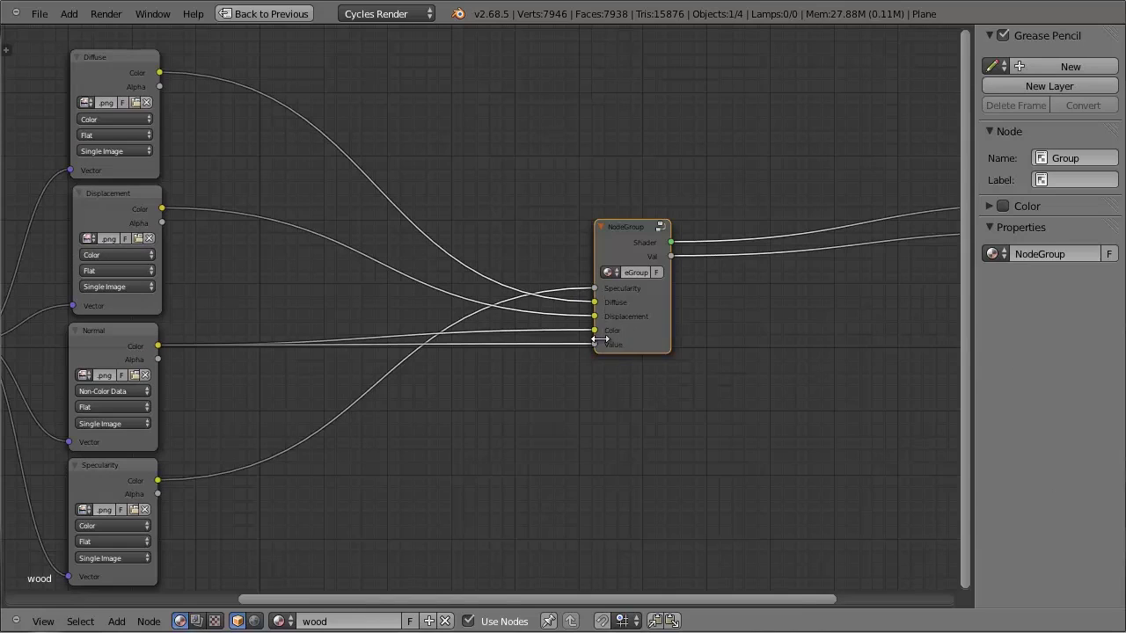
pyautogui.scroll(1, 598, 338)
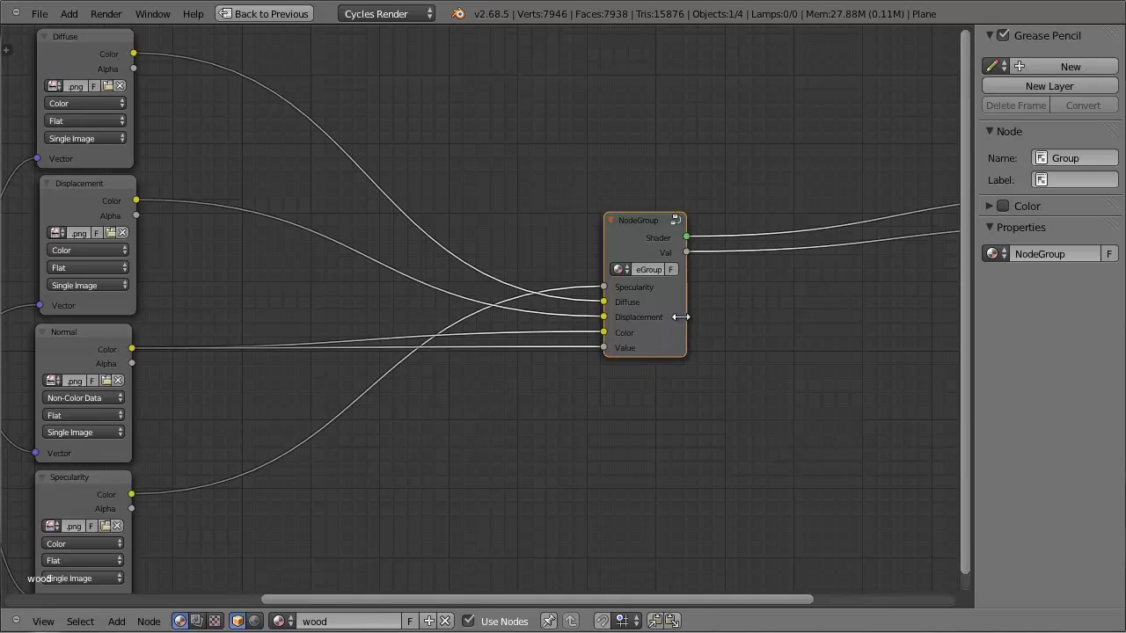
# - Remove the unused Value input, wire Color into Multiply's Value and rename it Normal
pyautogui.press('Tab')
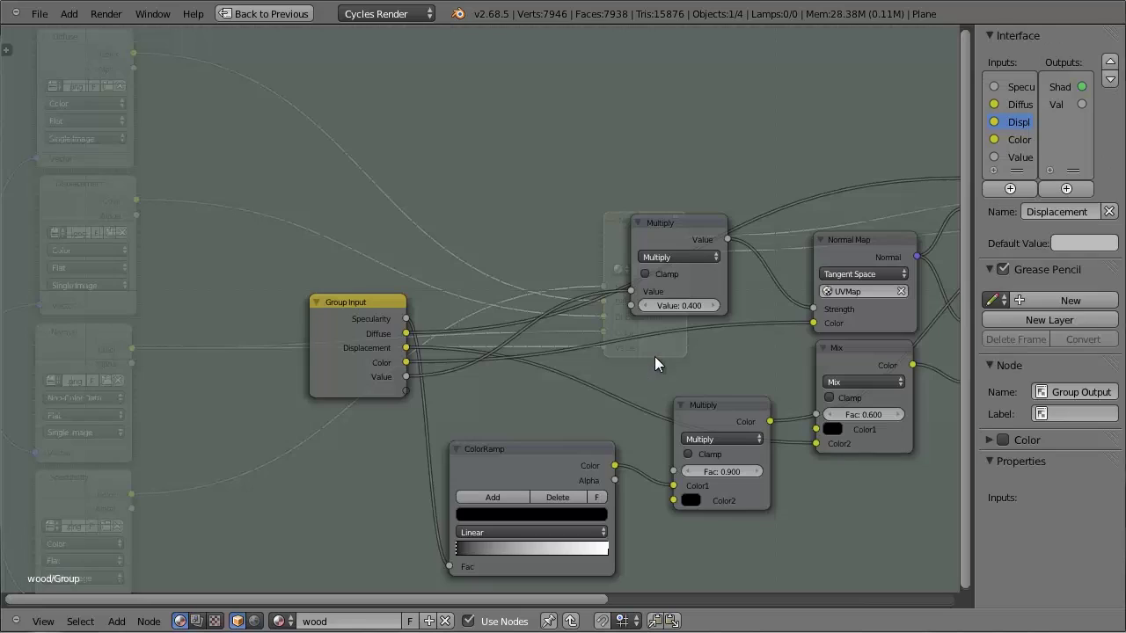
pyautogui.click(1012, 158)
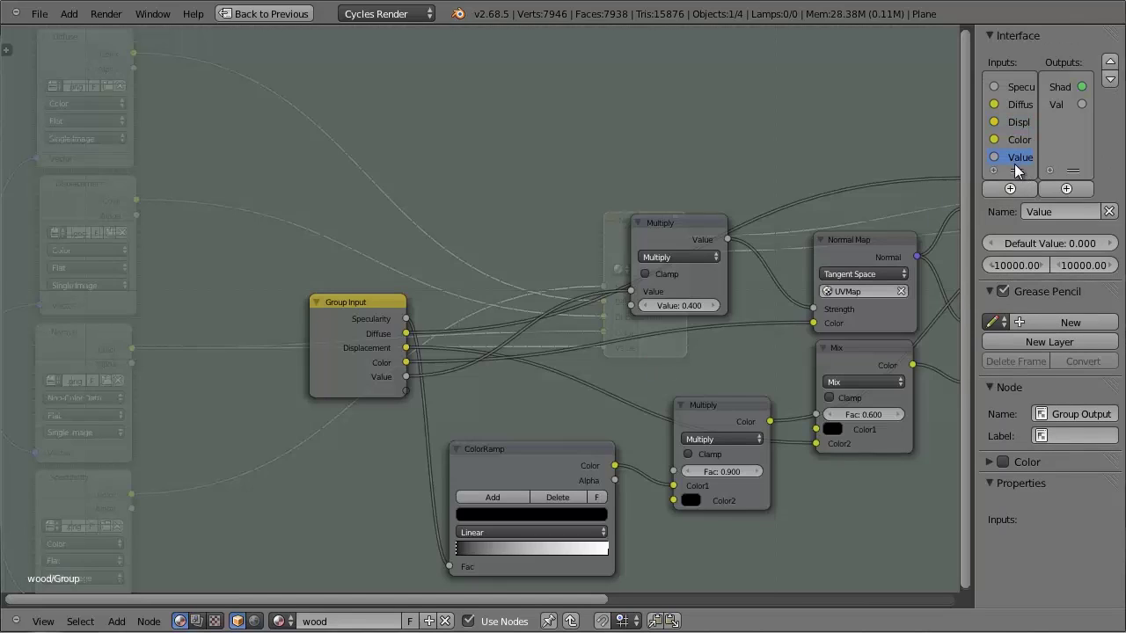
pyautogui.click(1109, 212)
pyautogui.moveTo(530, 385); pyautogui.dragTo(271, 373, button='middle')
pyautogui.moveTo(264, 352); pyautogui.dragTo(526, 272)
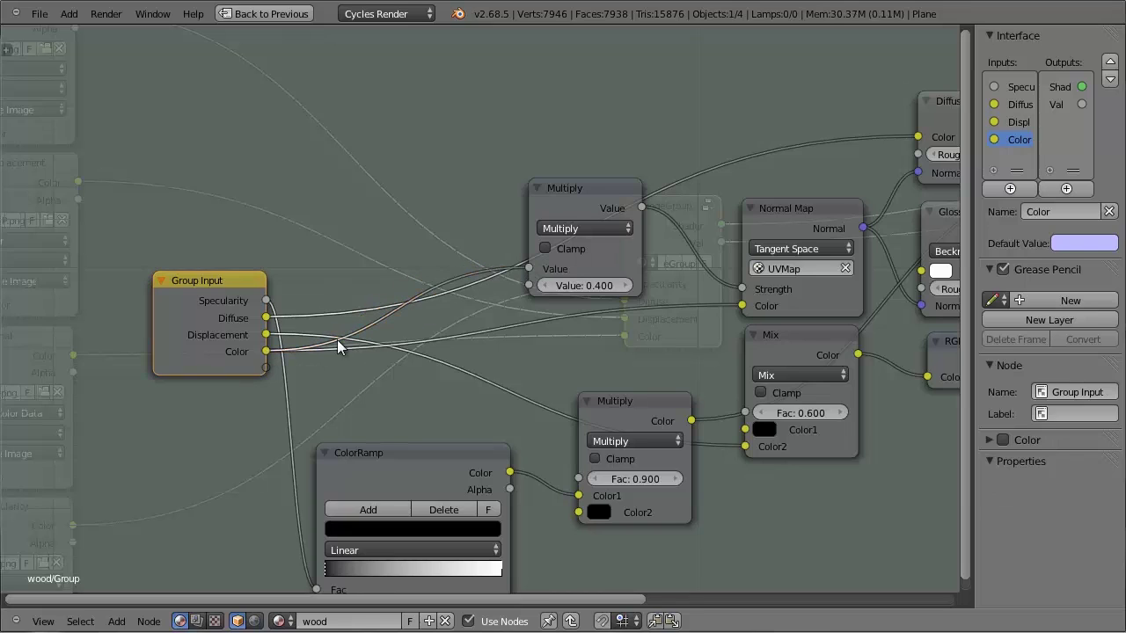
pyautogui.click(1054, 208)
pyautogui.write('Normal')
pyautogui.press('Return')
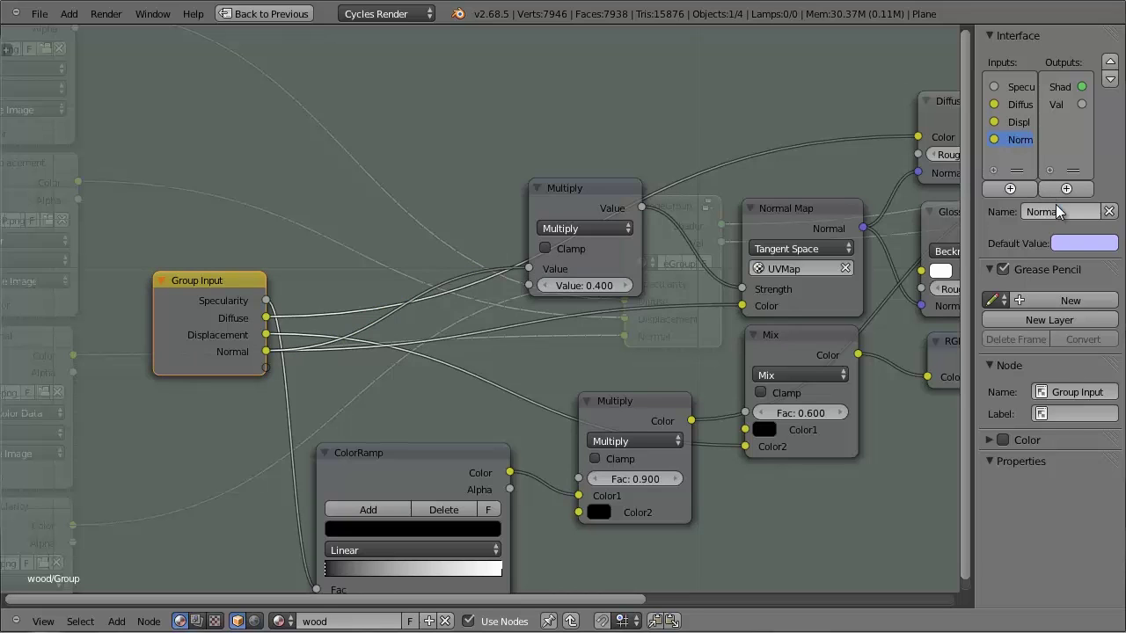
# - Rename the group outputs to Surface and Displacement
pyautogui.keyDown('ctrl'); pyautogui.hscroll(5, 823, 269); pyautogui.keyUp('ctrl')
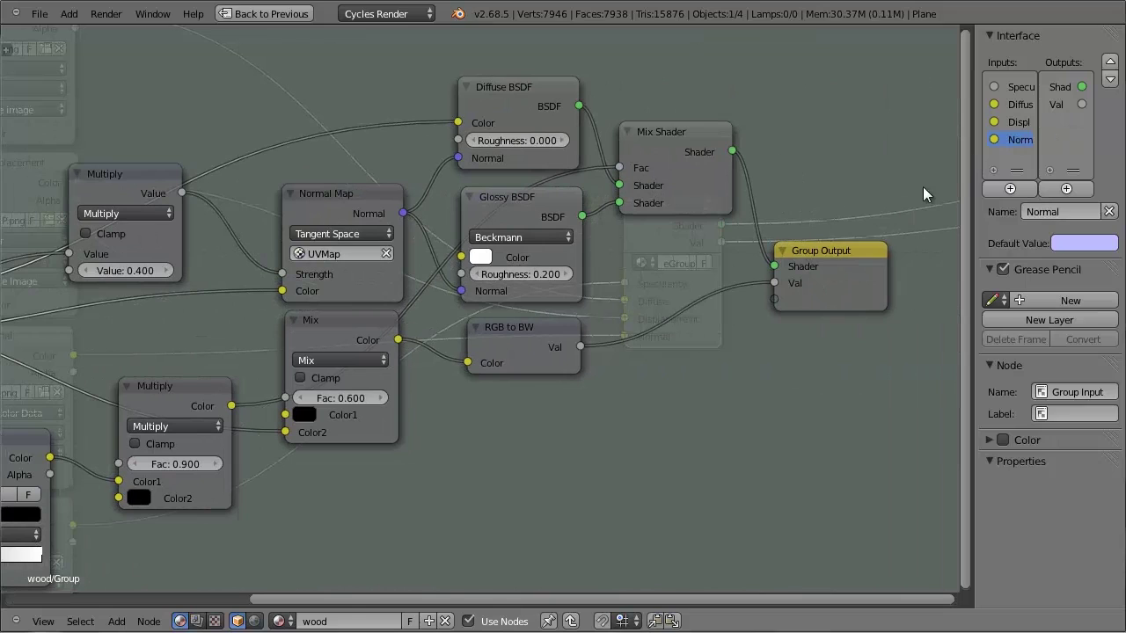
pyautogui.click(1066, 88)
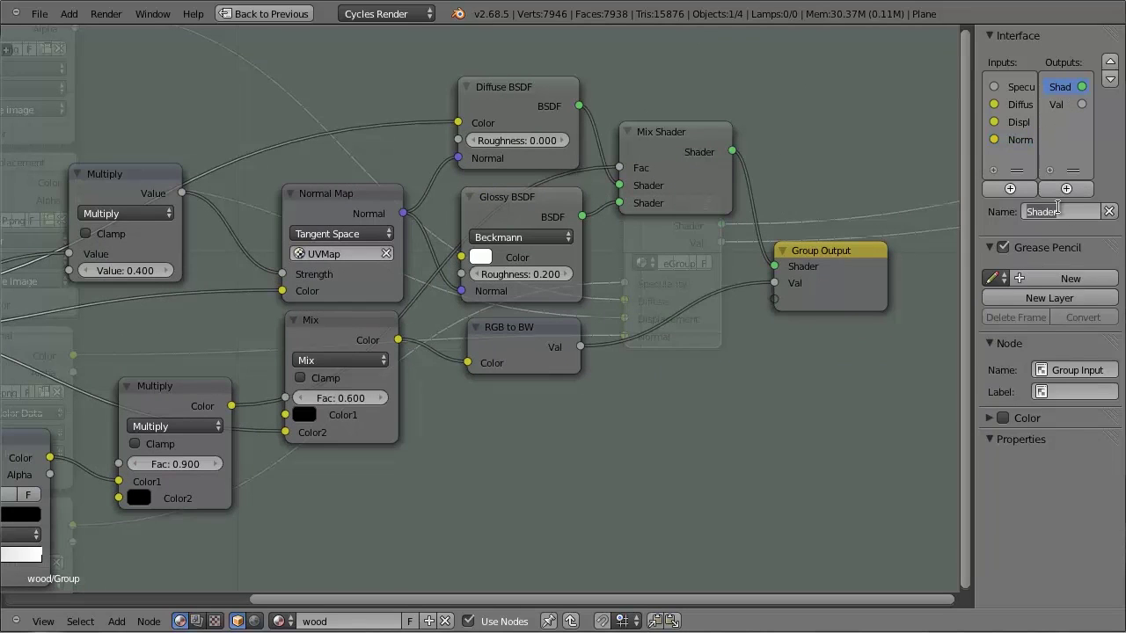
pyautogui.write('Surface')
pyautogui.press('Return')
pyautogui.click(1066, 104)
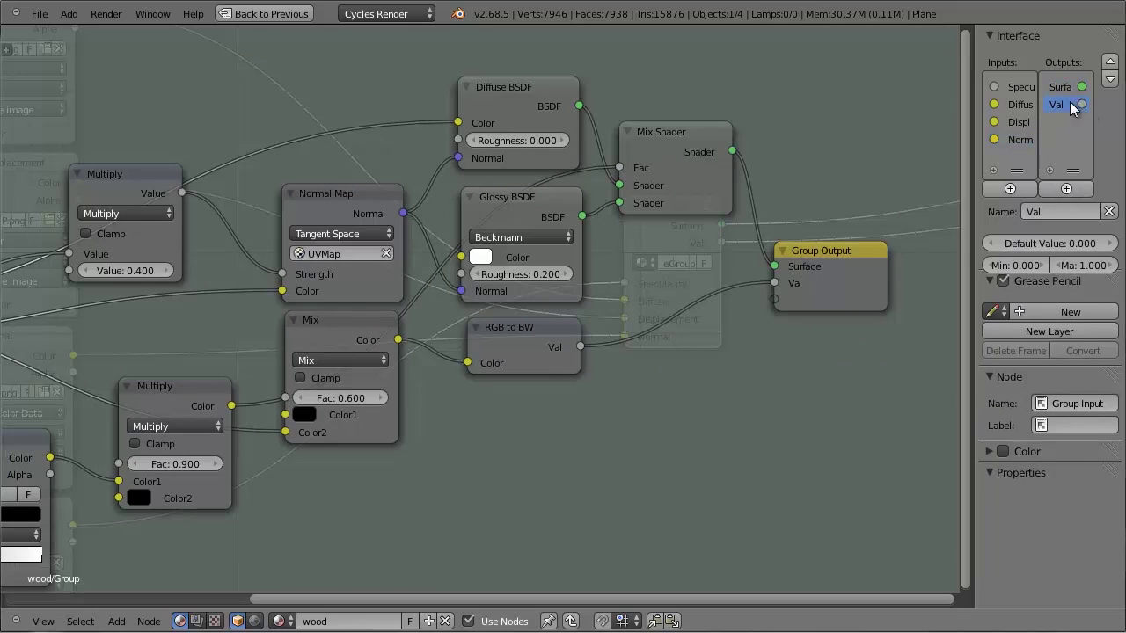
pyautogui.click(1058, 214)
pyautogui.write('Displacement')
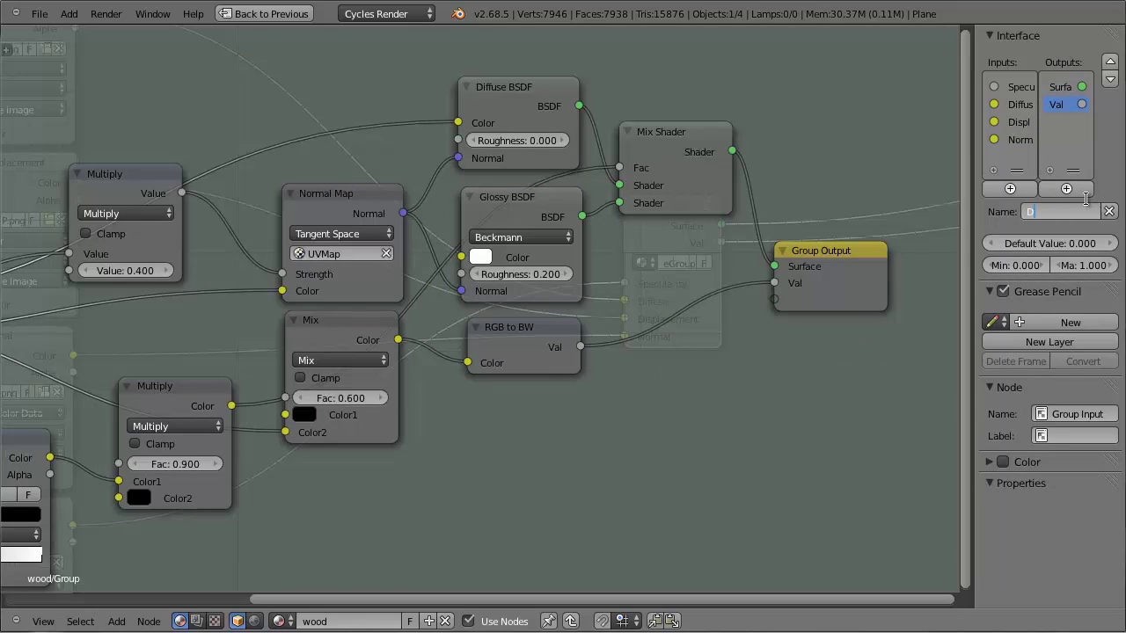
pyautogui.press('Return')
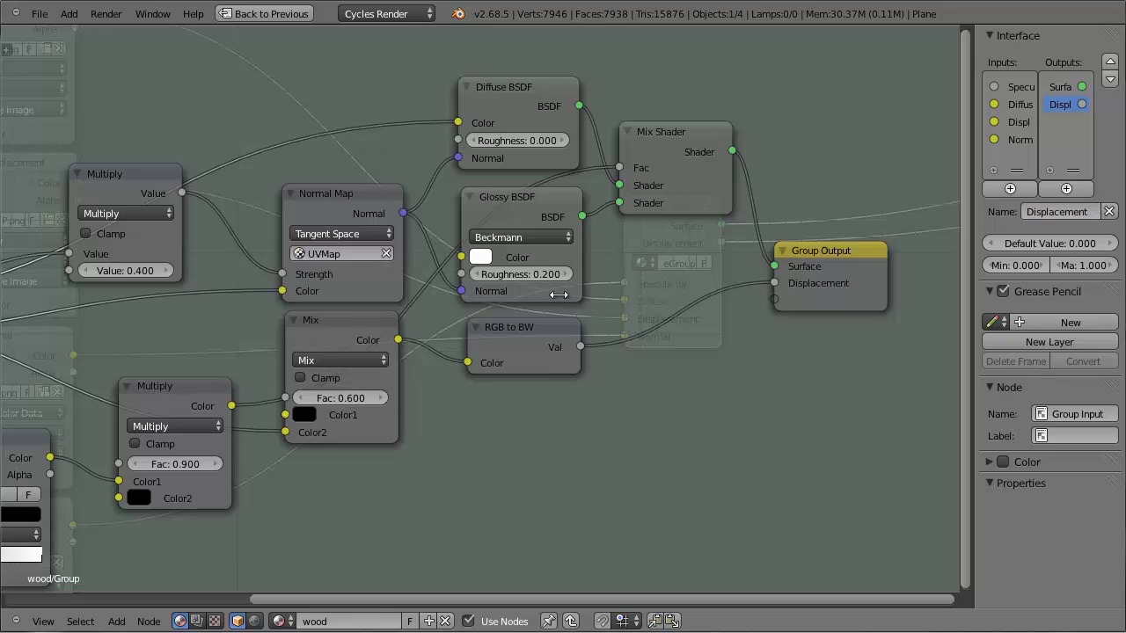
# - Expose the Mix node's Fac as a group input named Displacement Strength
pyautogui.scroll(-3, 485, 413)
pyautogui.moveTo(485, 413); pyautogui.dragTo(739, 411, button='middle')
pyautogui.scroll(2, 776, 395)
pyautogui.scroll(1, 739, 404)
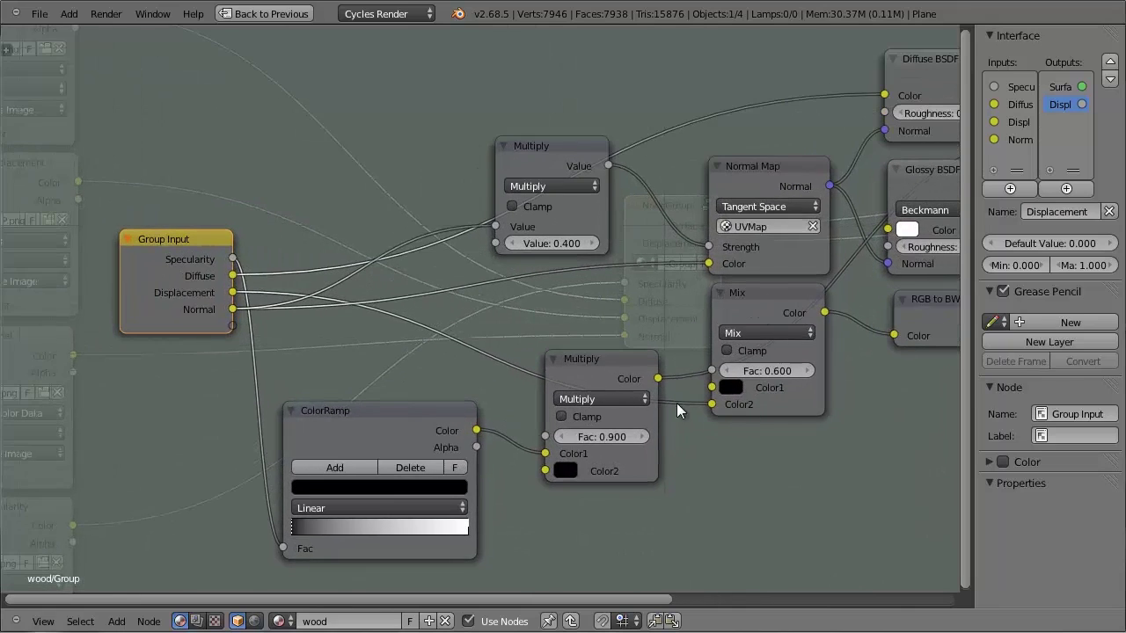
pyautogui.moveTo(188, 254); pyautogui.dragTo(169, 272)
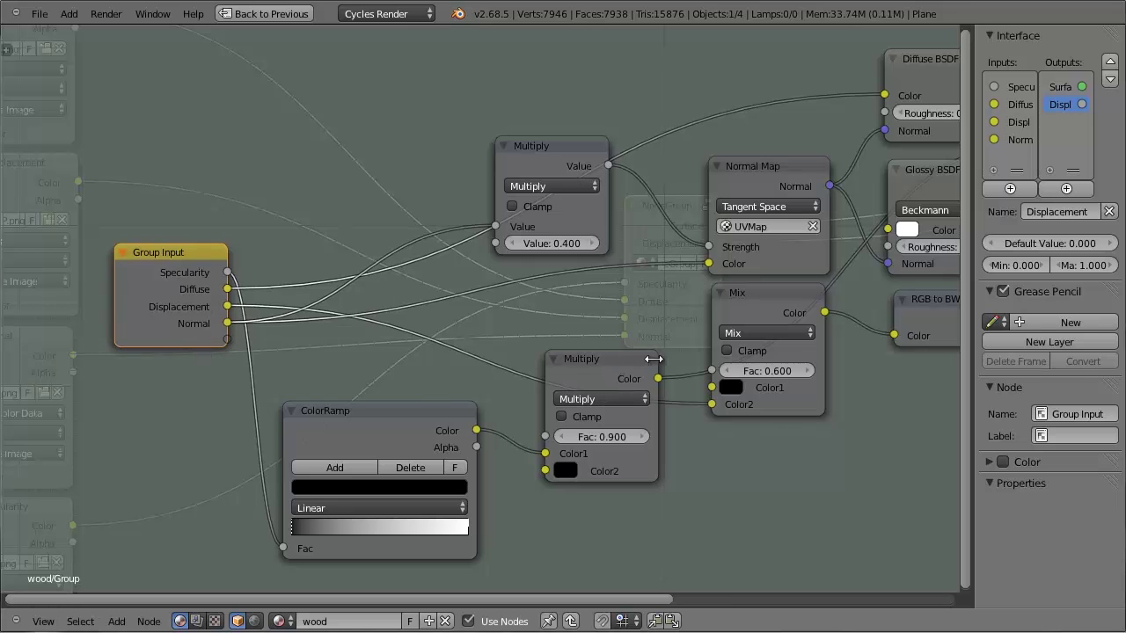
pyautogui.scroll(-3, 528, 303)
pyautogui.scroll(1, 643, 381)
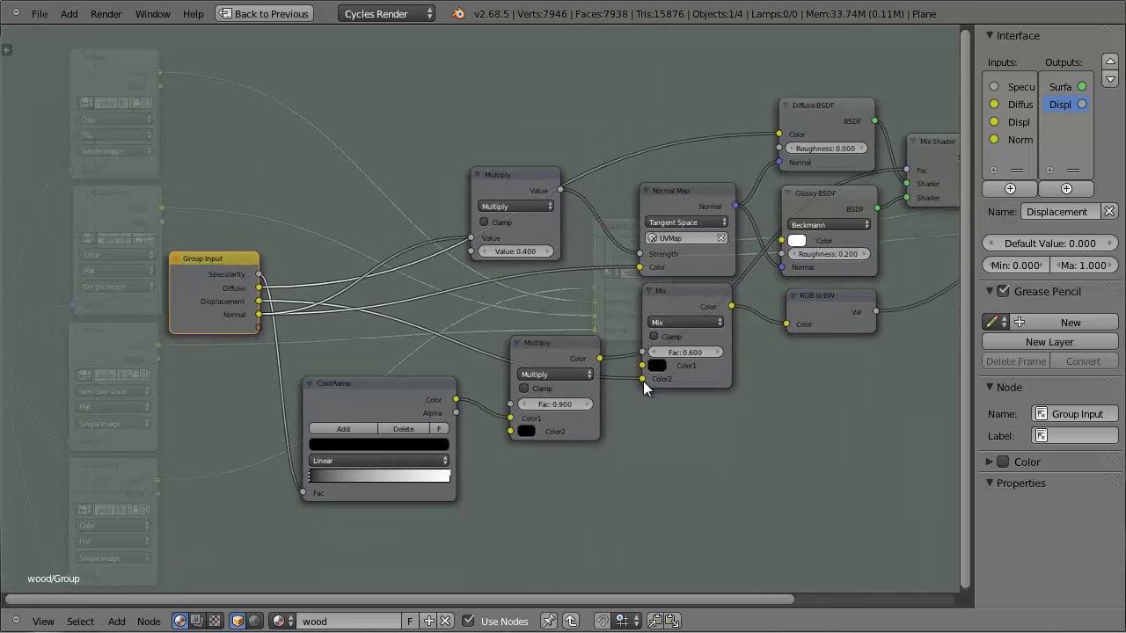
pyautogui.scroll(1, 656, 363)
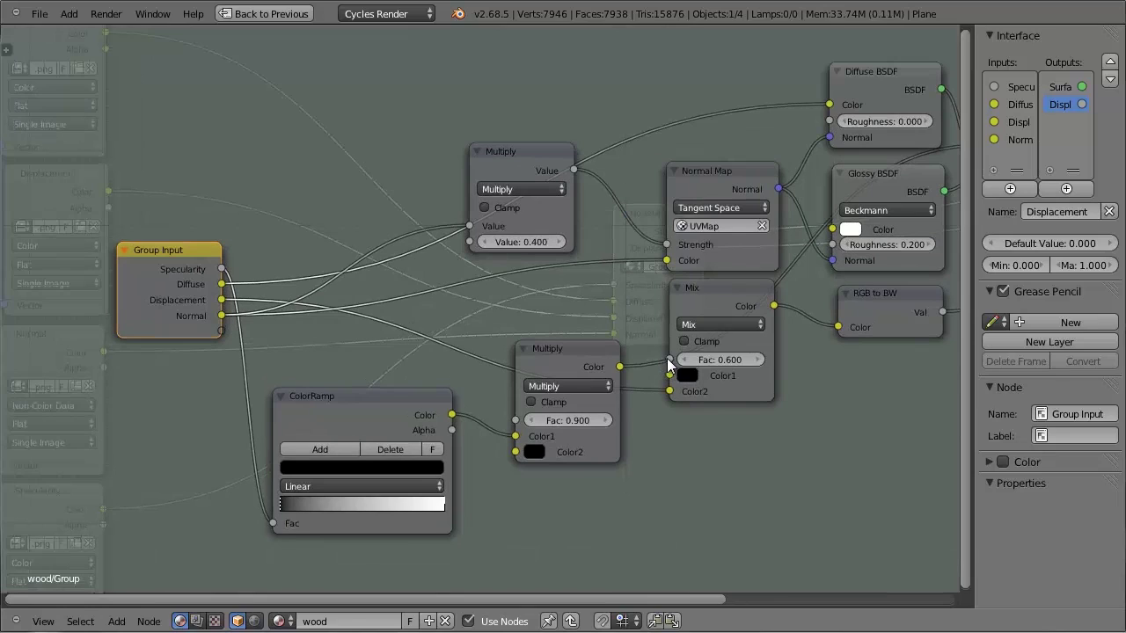
pyautogui.moveTo(667, 360); pyautogui.dragTo(222, 332)
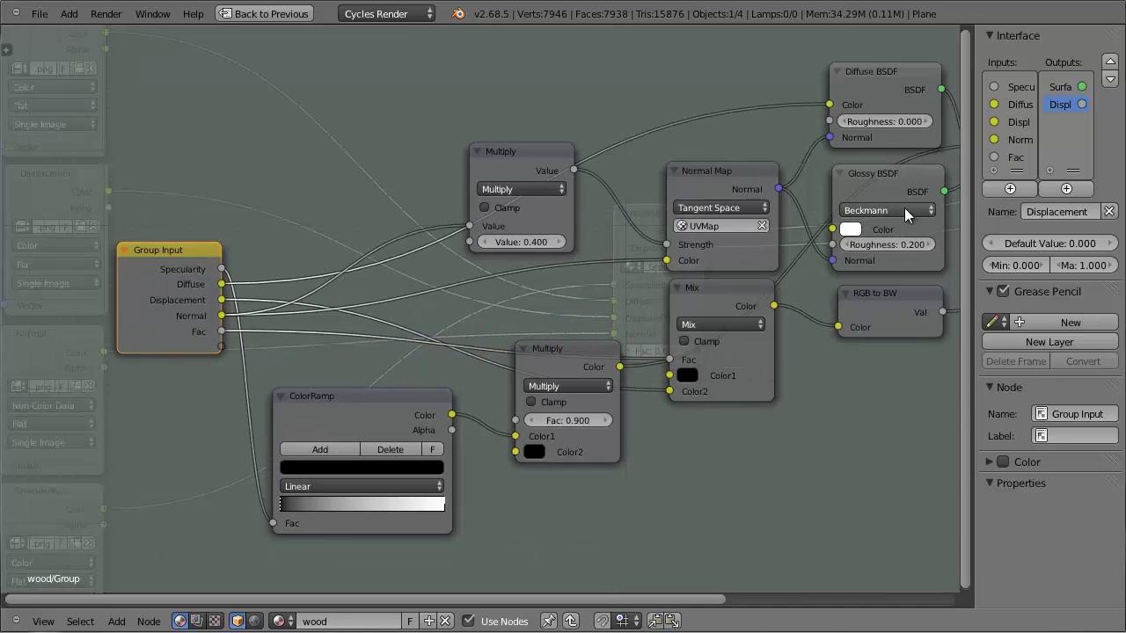
pyautogui.click(1016, 158)
pyautogui.click(1040, 210)
pyautogui.write('Displacement')
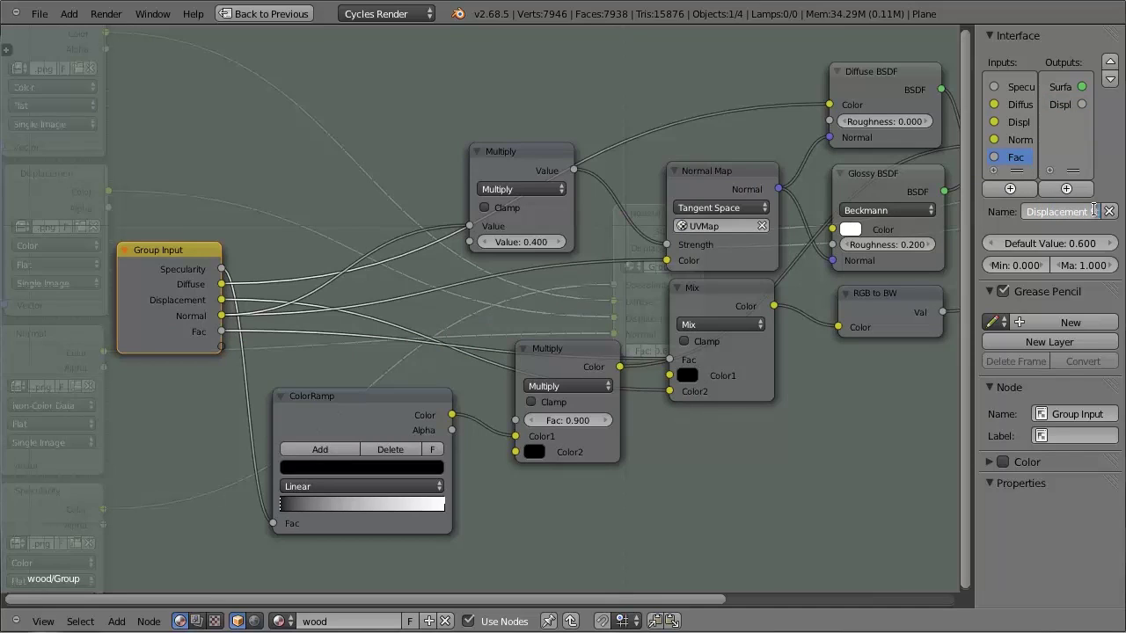
pyautogui.write(' Strength')
pyautogui.press('Return')
# - Expose the Multiply node's 0.400 value as a group input named Normal Strength, then leave the group
pyautogui.moveTo(496, 242); pyautogui.dragTo(507, 293, button='middle')
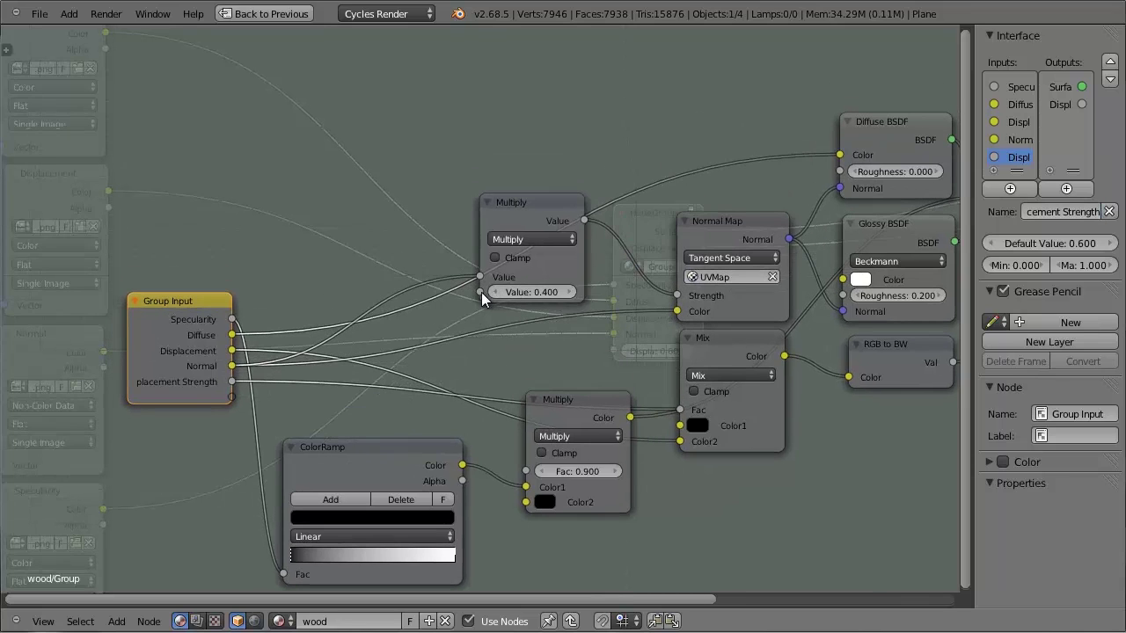
pyautogui.click(506, 292)
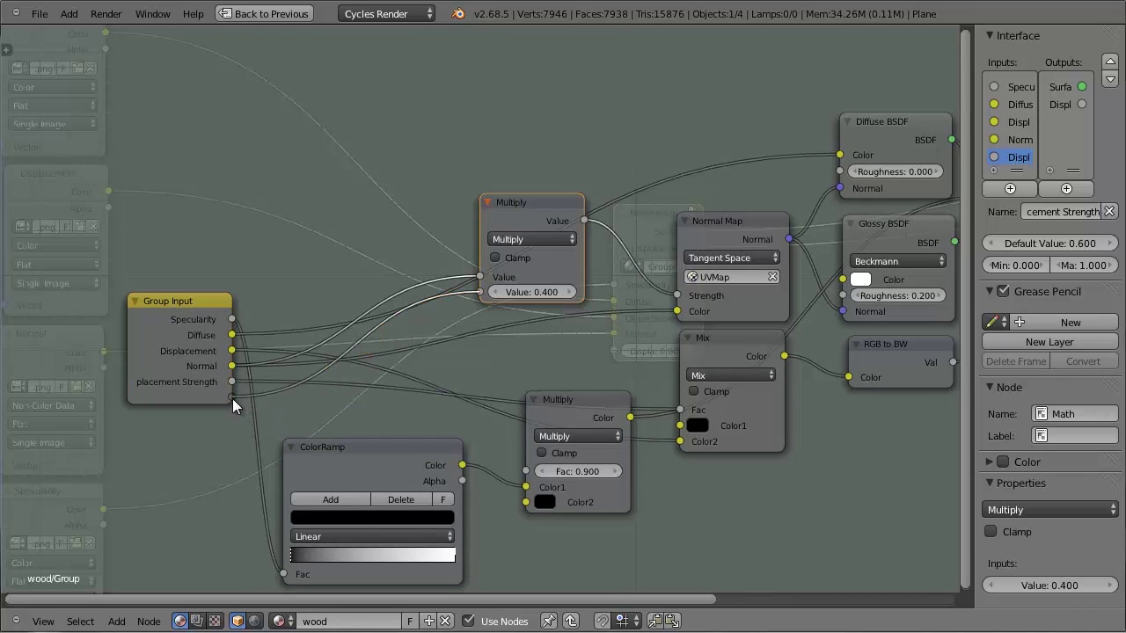
pyautogui.moveTo(233, 398); pyautogui.dragTo(232, 399)
pyautogui.click(196, 382)
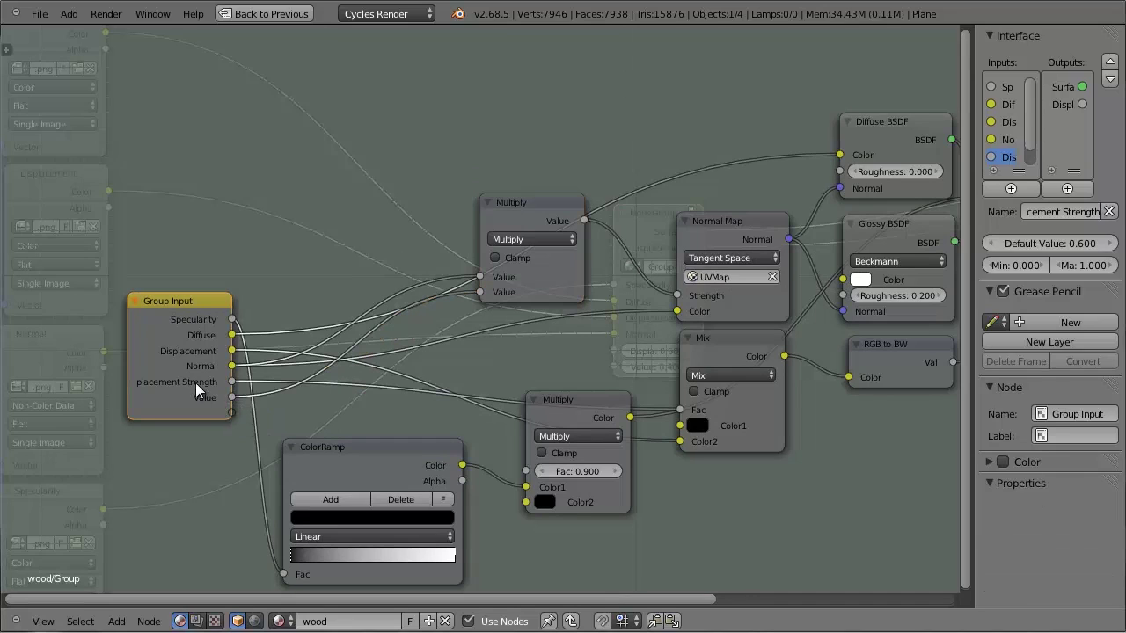
pyautogui.scroll(-1, 1024, 163)
pyautogui.click(1016, 156)
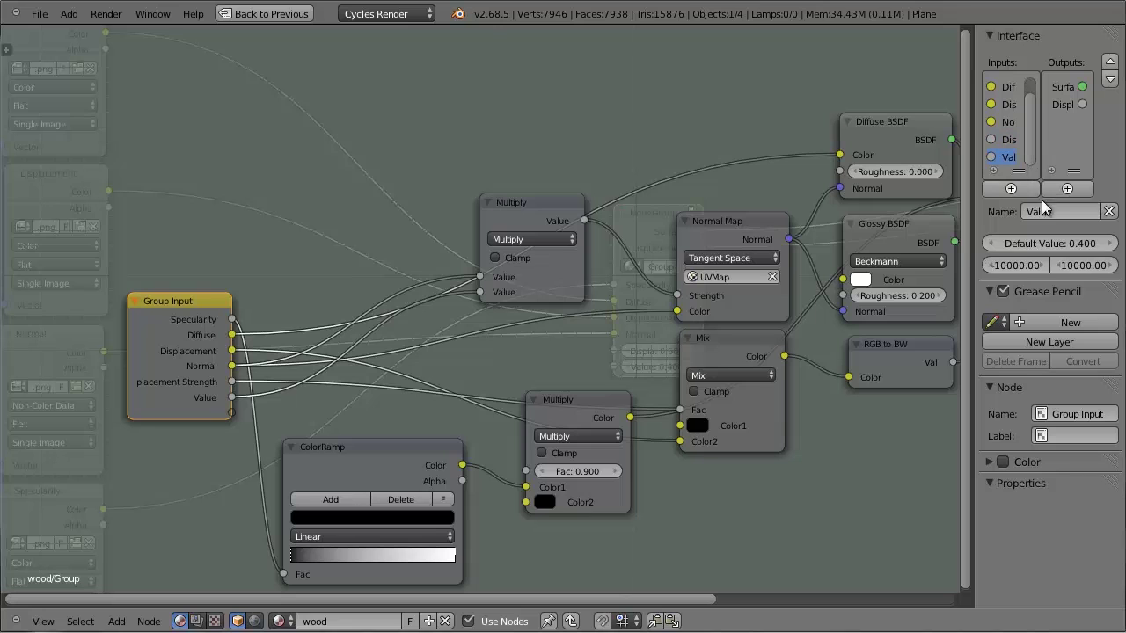
pyautogui.write('Normal Strength')
pyautogui.press('Return')
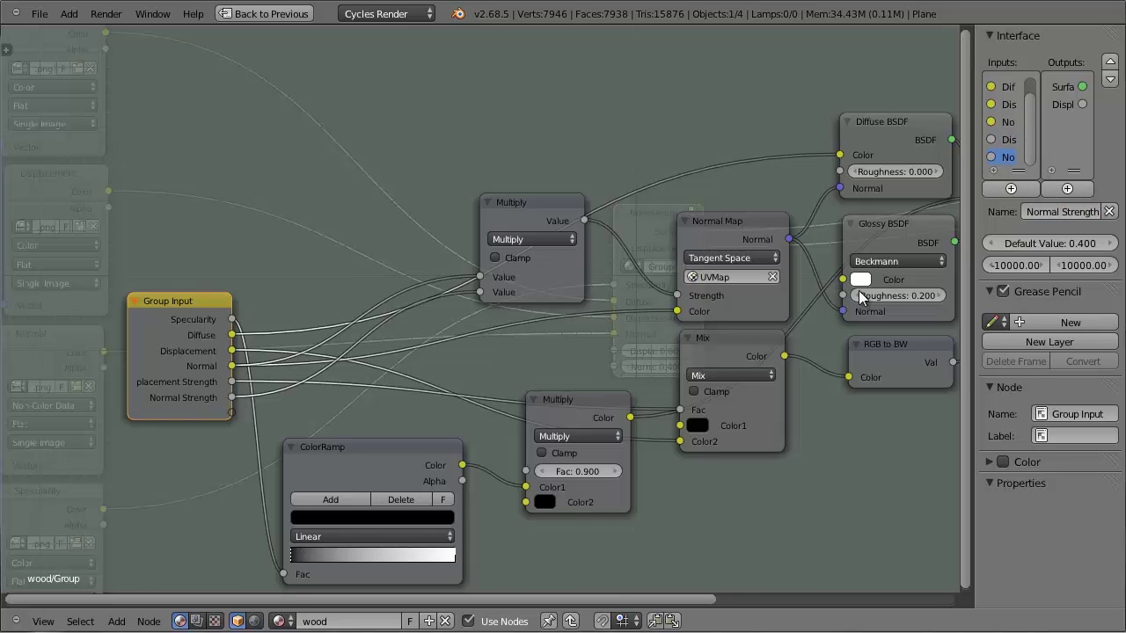
pyautogui.press('Tab')
pyautogui.scroll(3, 783, 335)
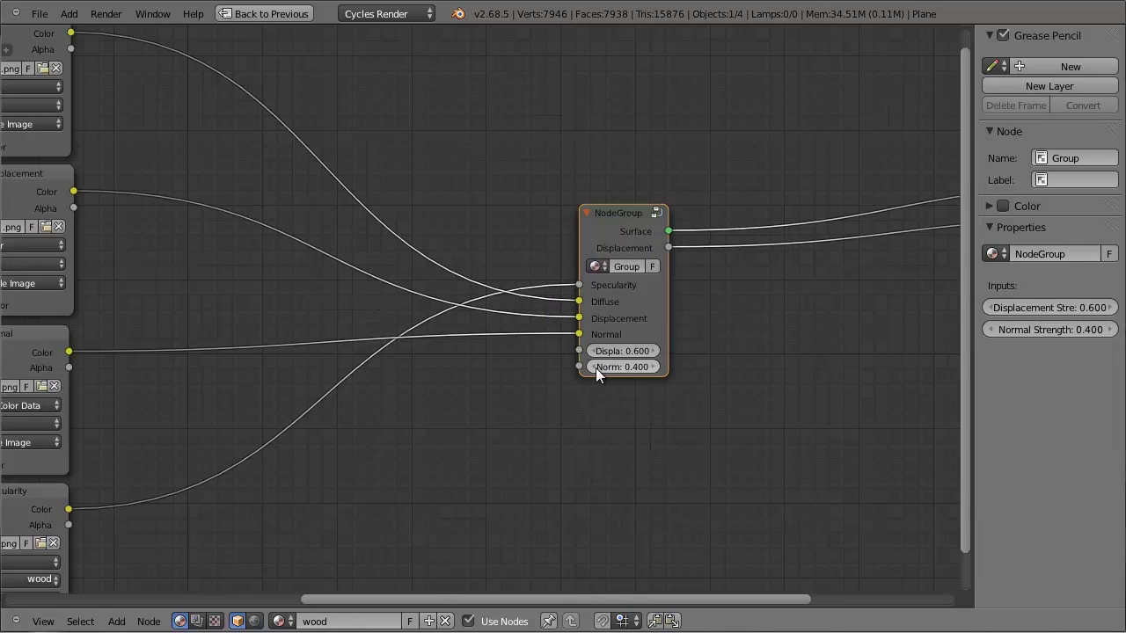
# - Preview in Rendered shading while testing Normal Strength and Displacement Strength values up to 1.000
pyautogui.click(595, 366)
pyautogui.click(654, 367)
pyautogui.hotkey('ctrl', 'Up')
pyautogui.click(289, 368)
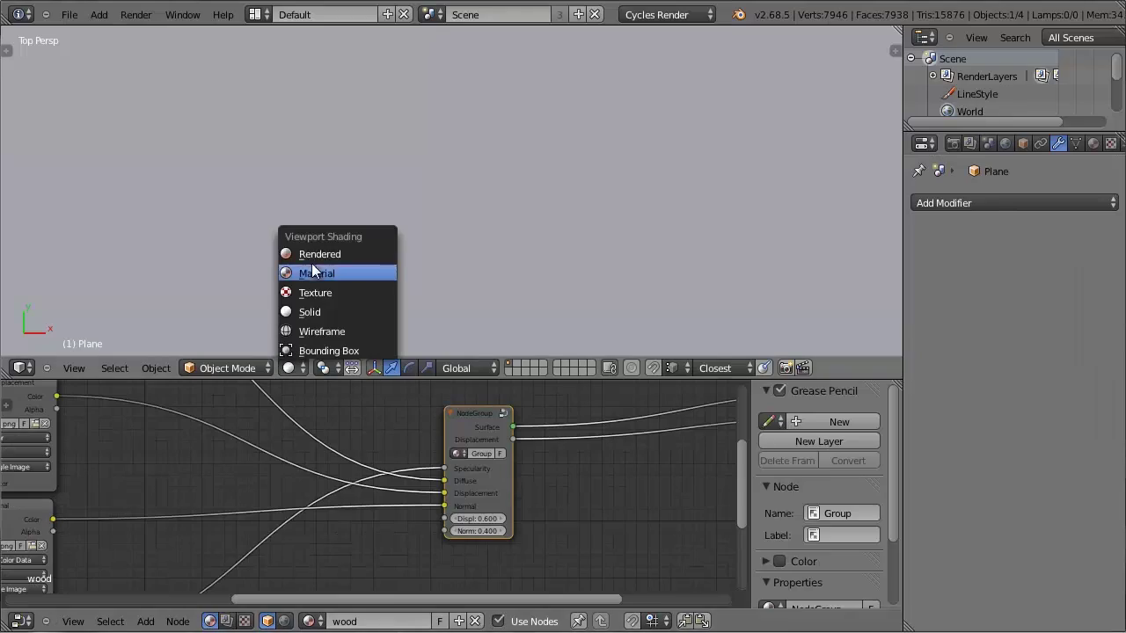
pyautogui.press('Return')
pyautogui.scroll(1, 510, 528)
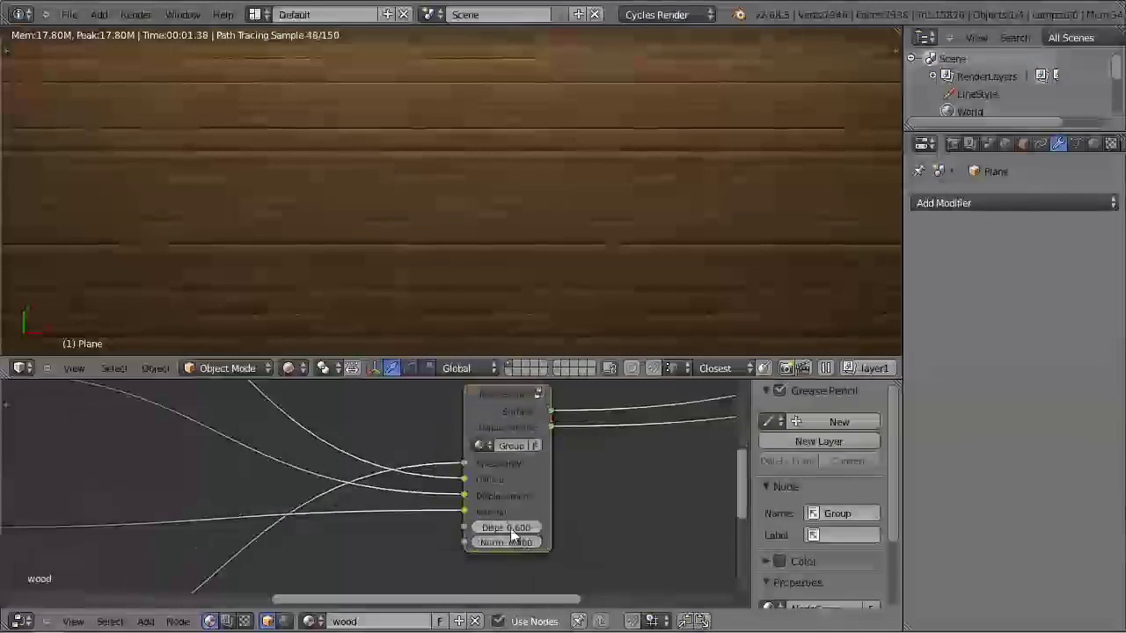
pyautogui.click(535, 527)
pyautogui.click(534, 528)
pyautogui.click(534, 528)
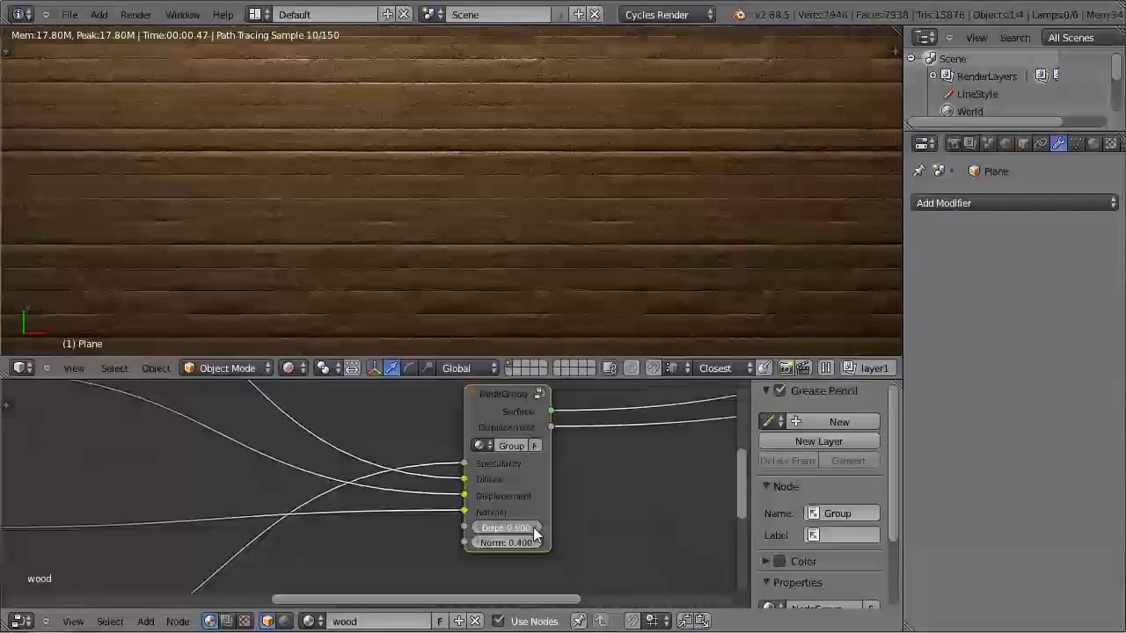
pyautogui.click(535, 527)
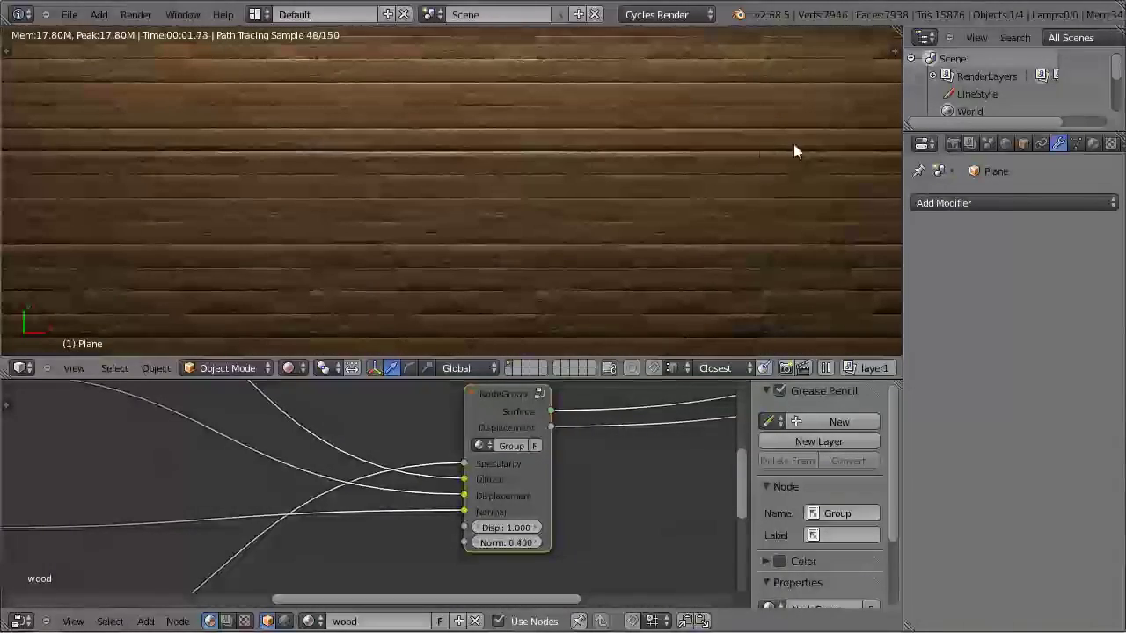
pyautogui.click(476, 528)
pyautogui.click(476, 528)
pyautogui.click(477, 528)
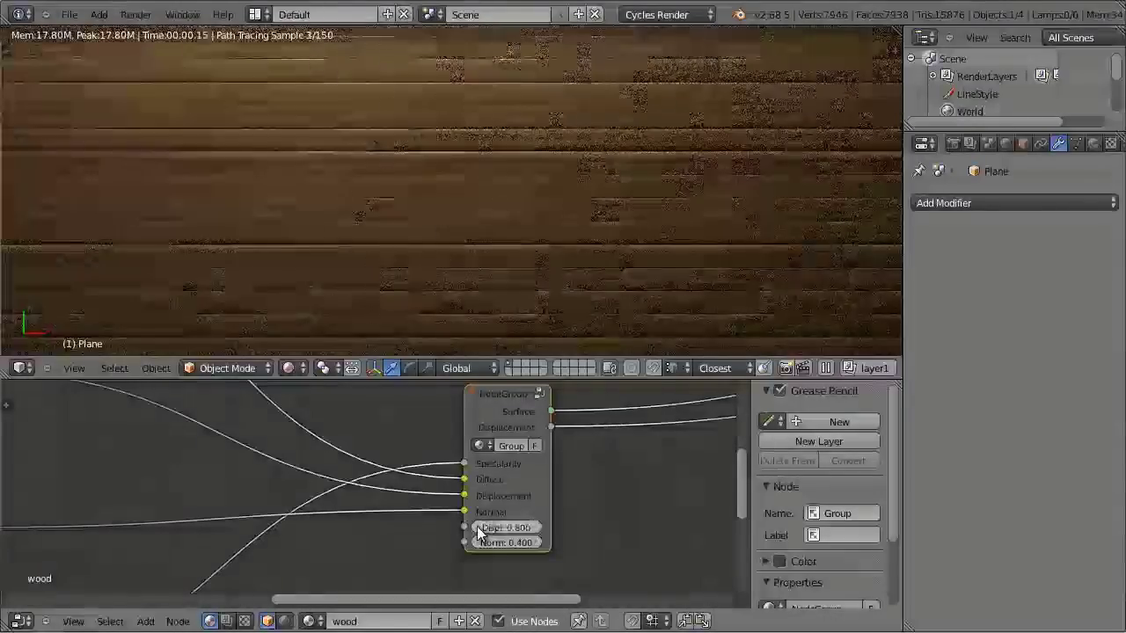
pyautogui.click(477, 528)
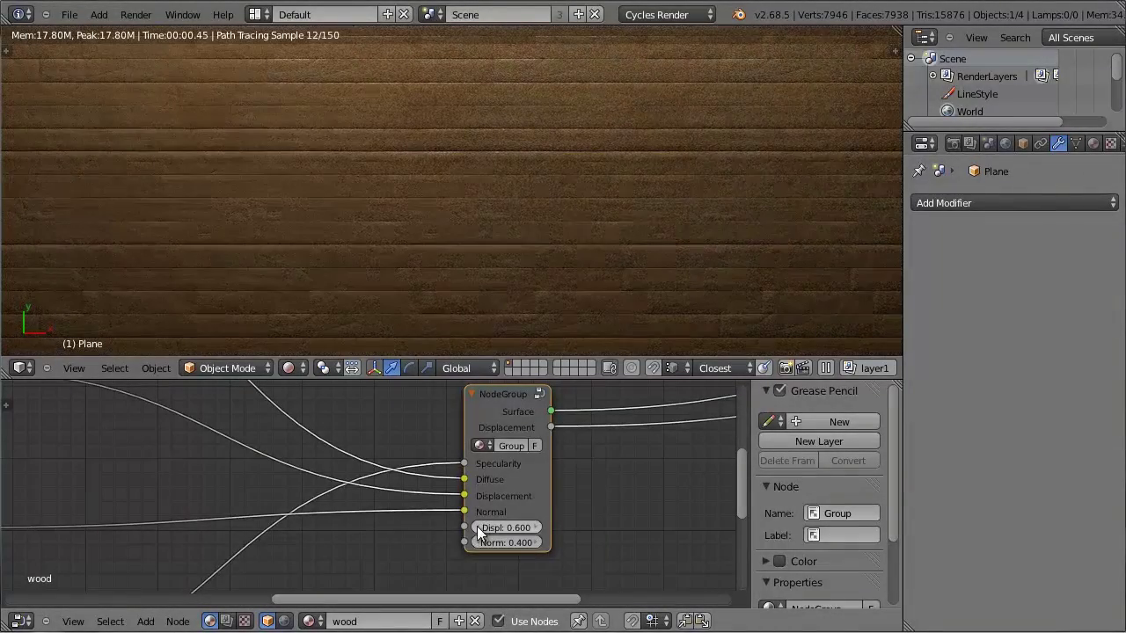
# - Save over the wood file and maximize the node editor
pyautogui.hotkey('ctrl', 's')
pyautogui.click(620, 554)
pyautogui.scroll(-2, 573, 526)
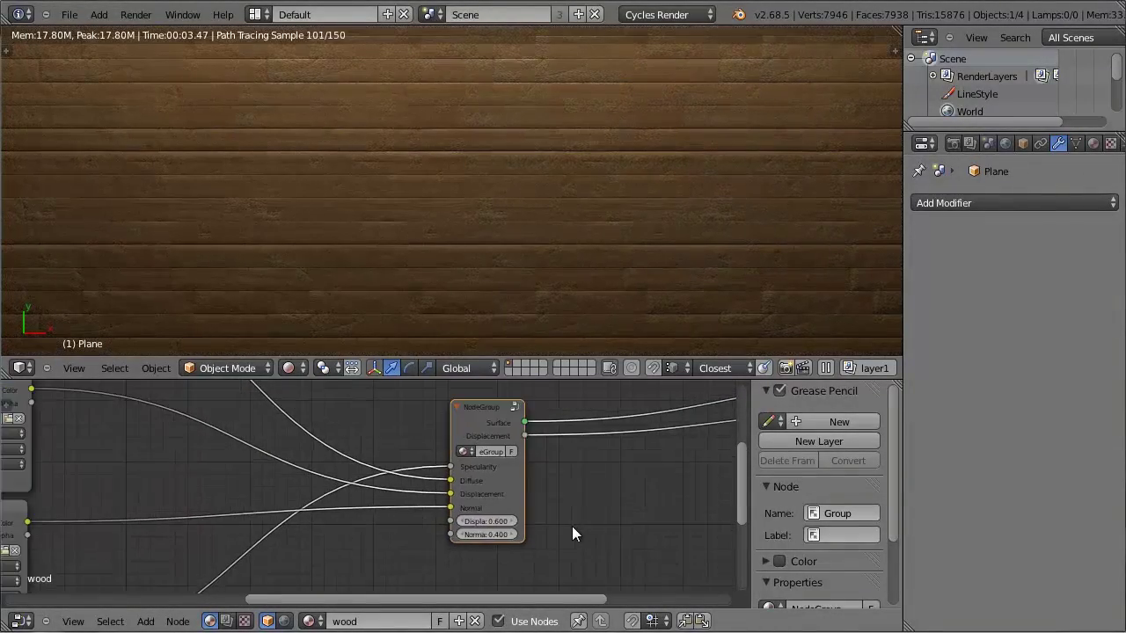
pyautogui.scroll(-3, 841, 507)
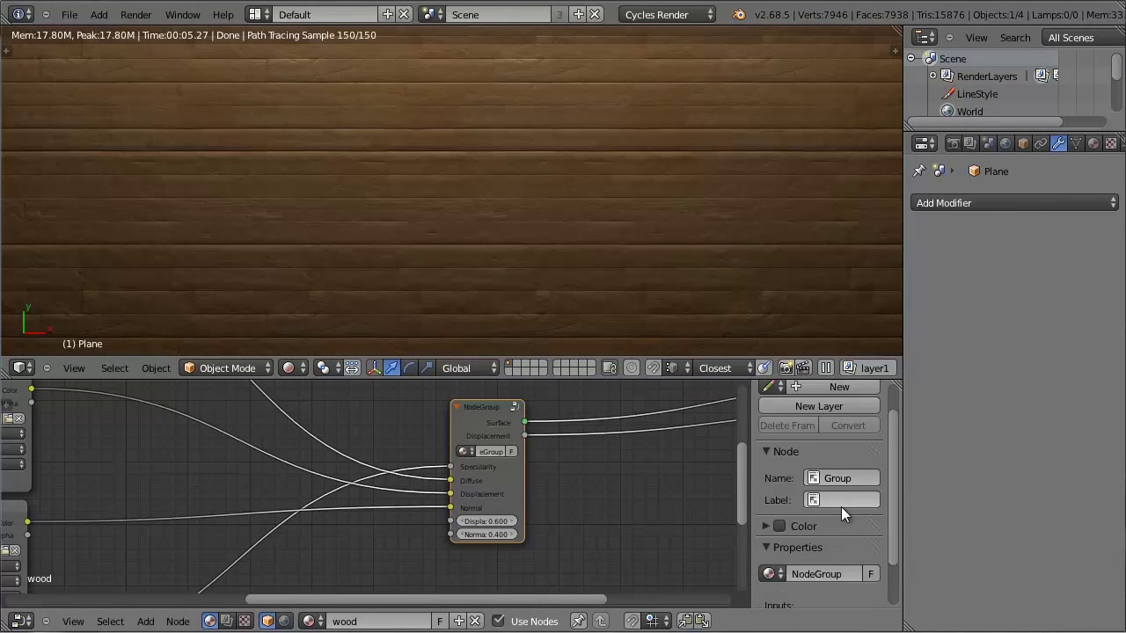
pyautogui.hotkey('ctrl', 'Up')
# - Set the group node's Name and Label to Wood in the sidebar
pyautogui.press('n')
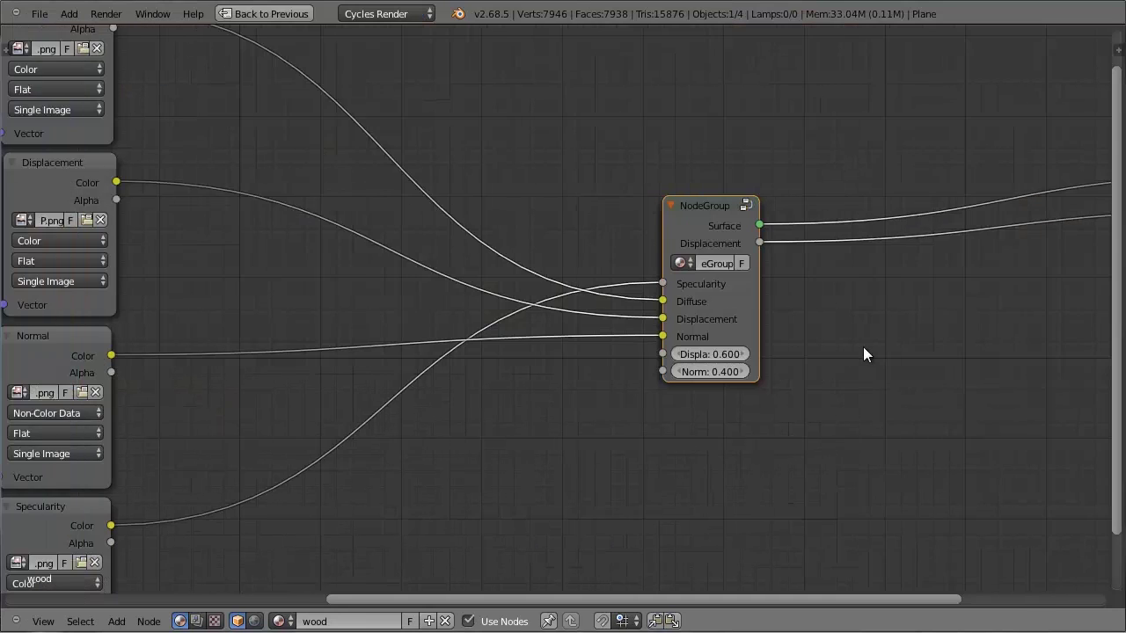
pyautogui.press('n')
pyautogui.click(1095, 156)
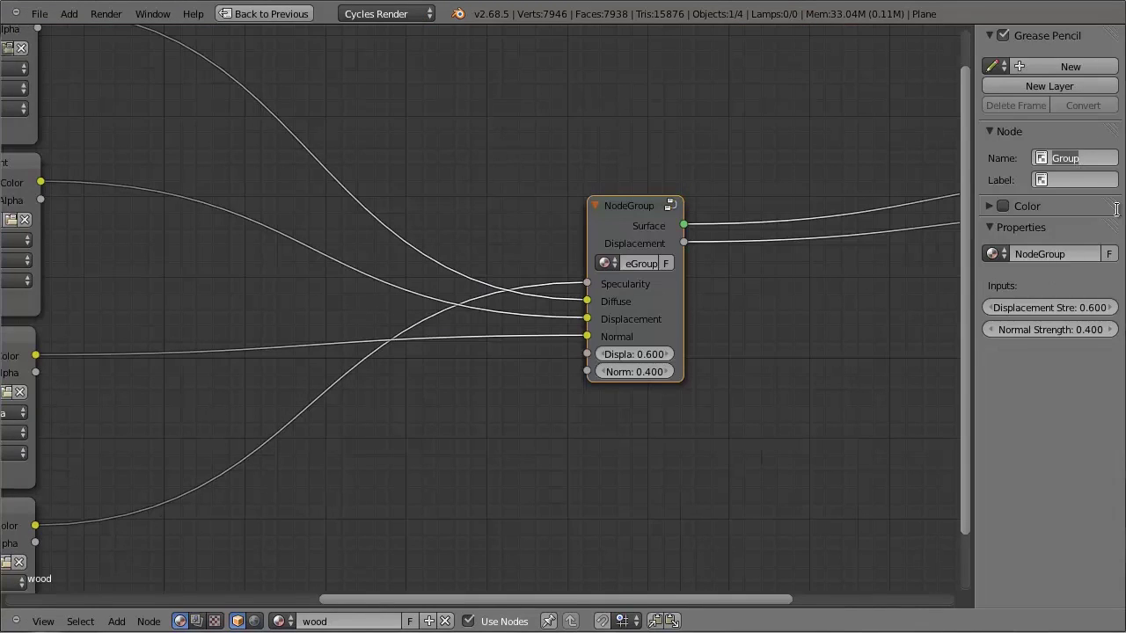
pyautogui.write('Wood')
pyautogui.press('Tab')
pyautogui.write('Wood')
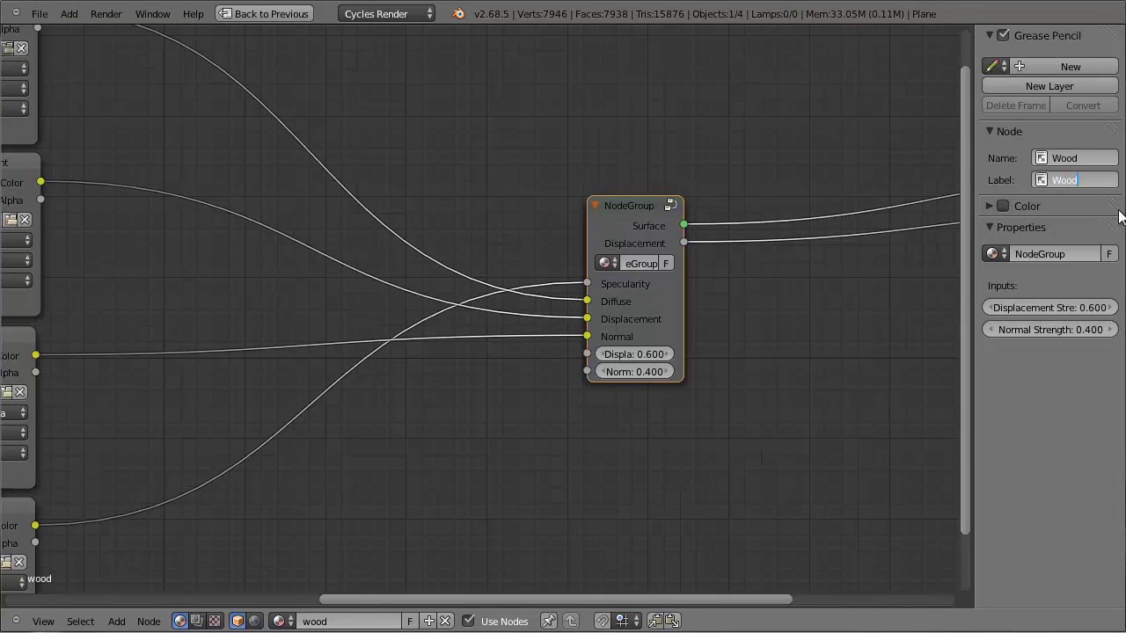
pyautogui.press('Return')
# - Rename the node group datablock to Wood, correcting a mistyped name
pyautogui.doubleClick(1056, 253)
pyautogui.write('W')
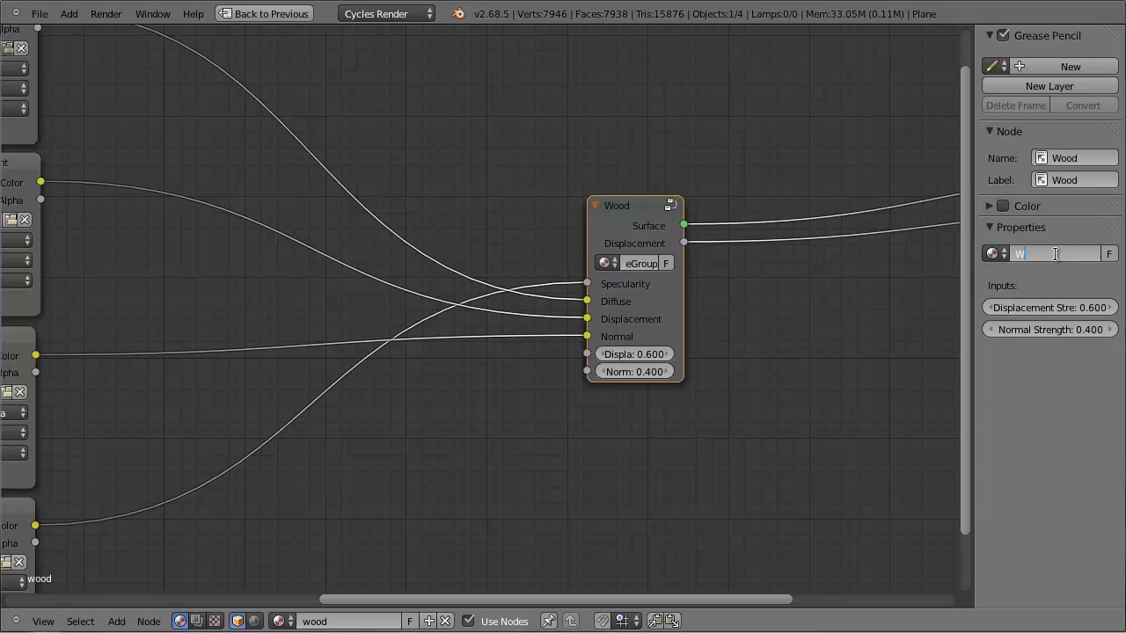
pyautogui.write('ood#')
pyautogui.press('Return')
pyautogui.doubleClick(1057, 254)
pyautogui.write('Wood')
pyautogui.press('Return')
pyautogui.scroll(2, 662, 208)
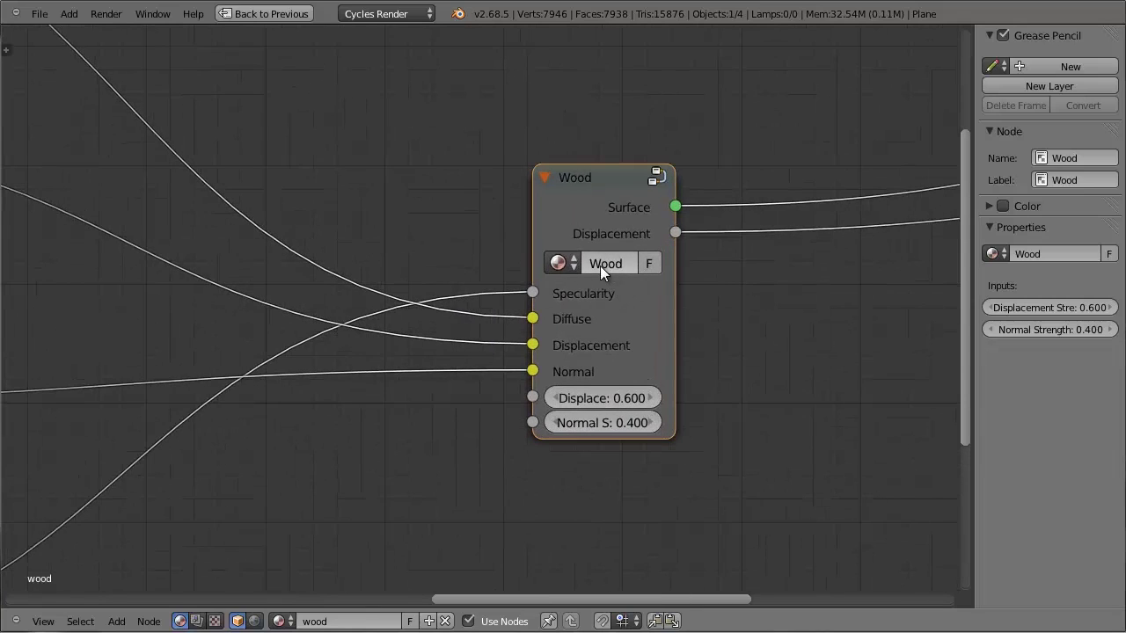
pyautogui.scroll(-1, 668, 334)
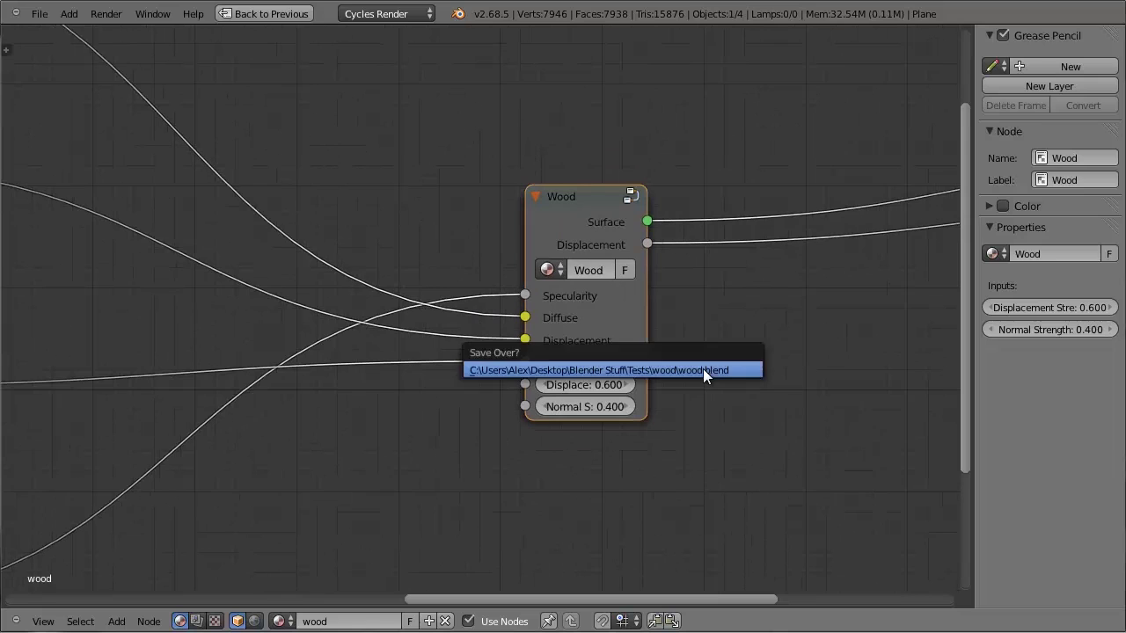
pyautogui.scroll(-2, 704, 422)
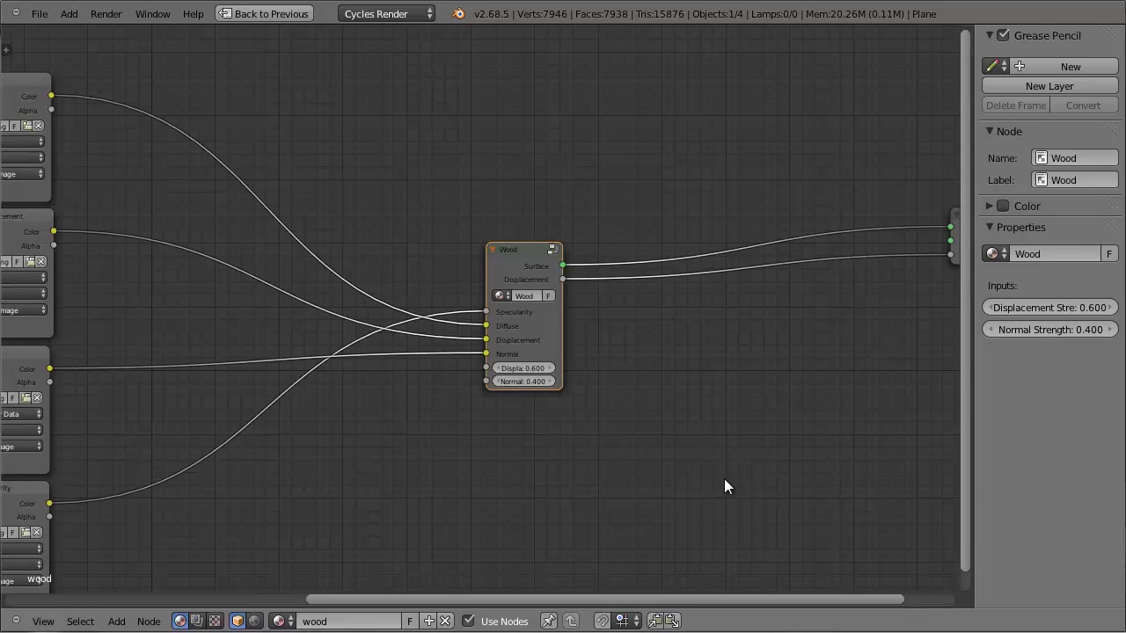
# - Select the sphere and add a Wood group node to its Wood2 material
pyautogui.hotkey('ctrl', 'Up')
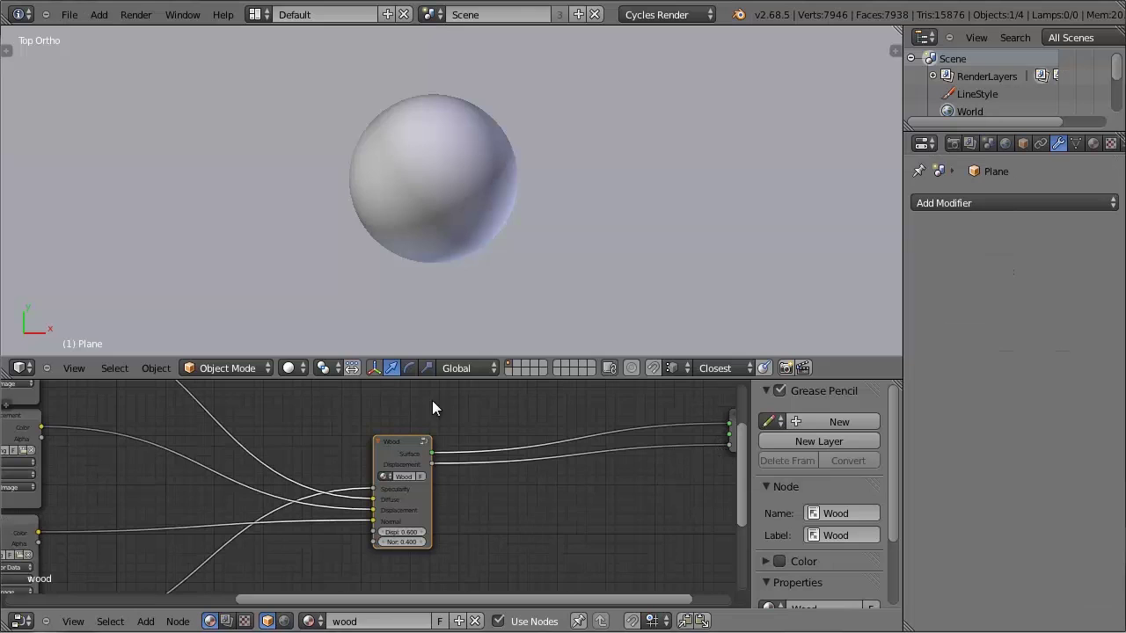
pyautogui.rightClick(382, 239)
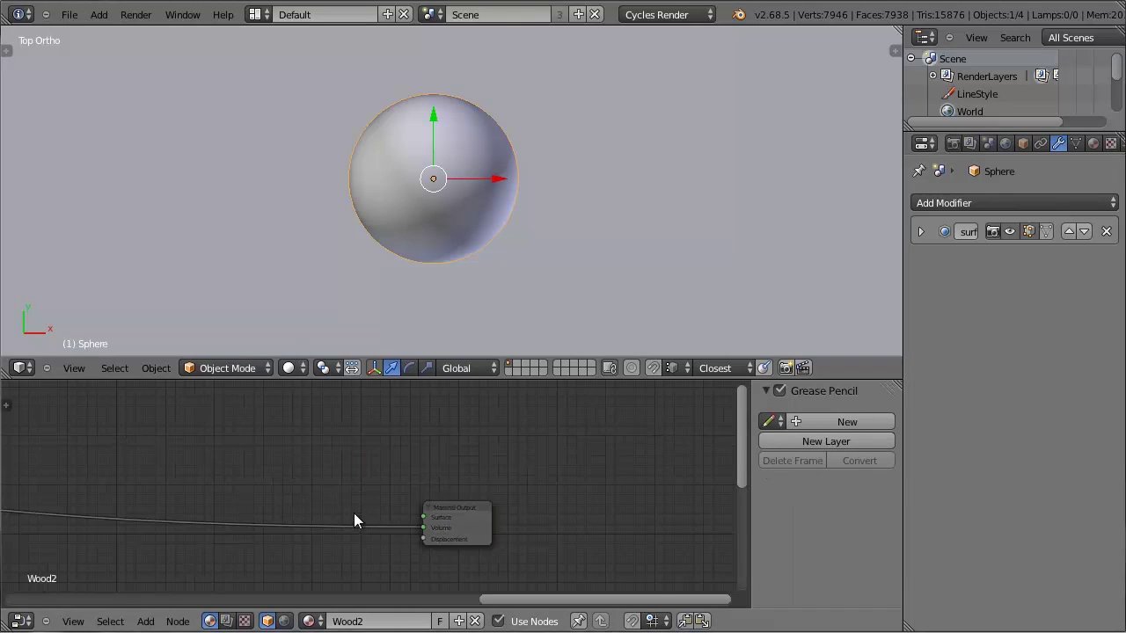
pyautogui.hotkey('ctrl', 'Up')
pyautogui.moveTo(535, 366); pyautogui.dragTo(641, 369, button='middle')
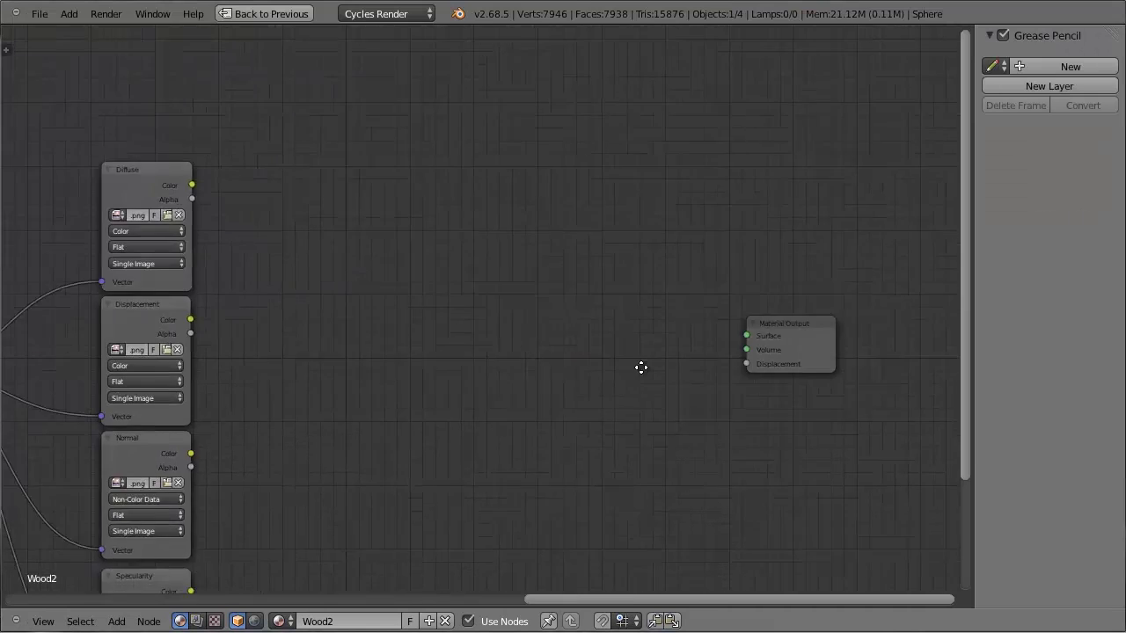
pyautogui.scroll(-3, 520, 395)
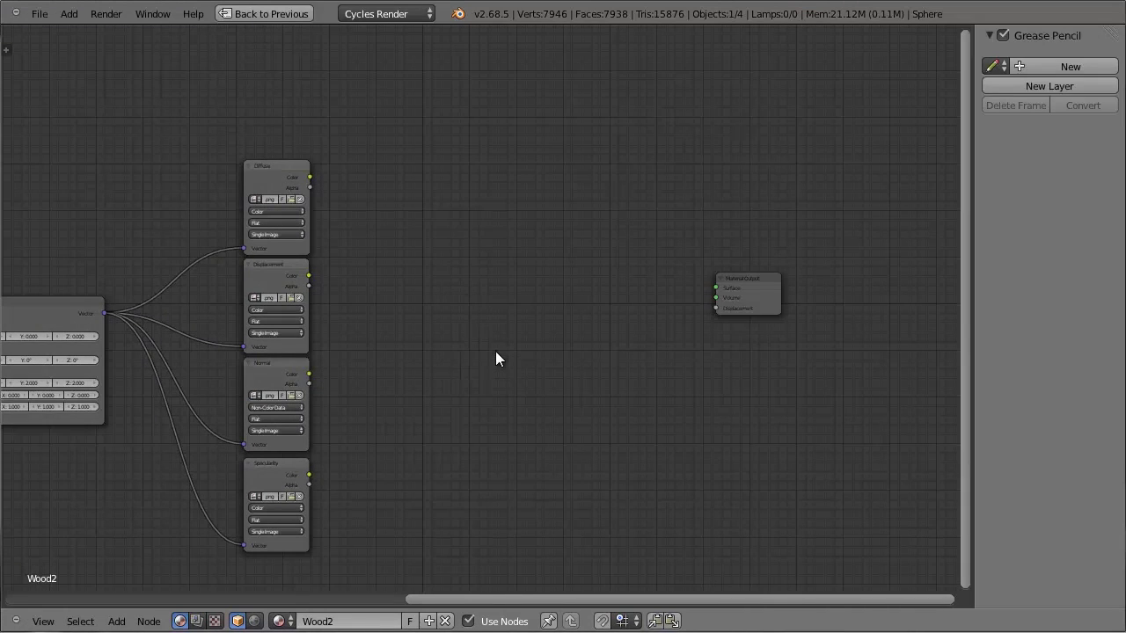
pyautogui.hotkey('shift', 'a')
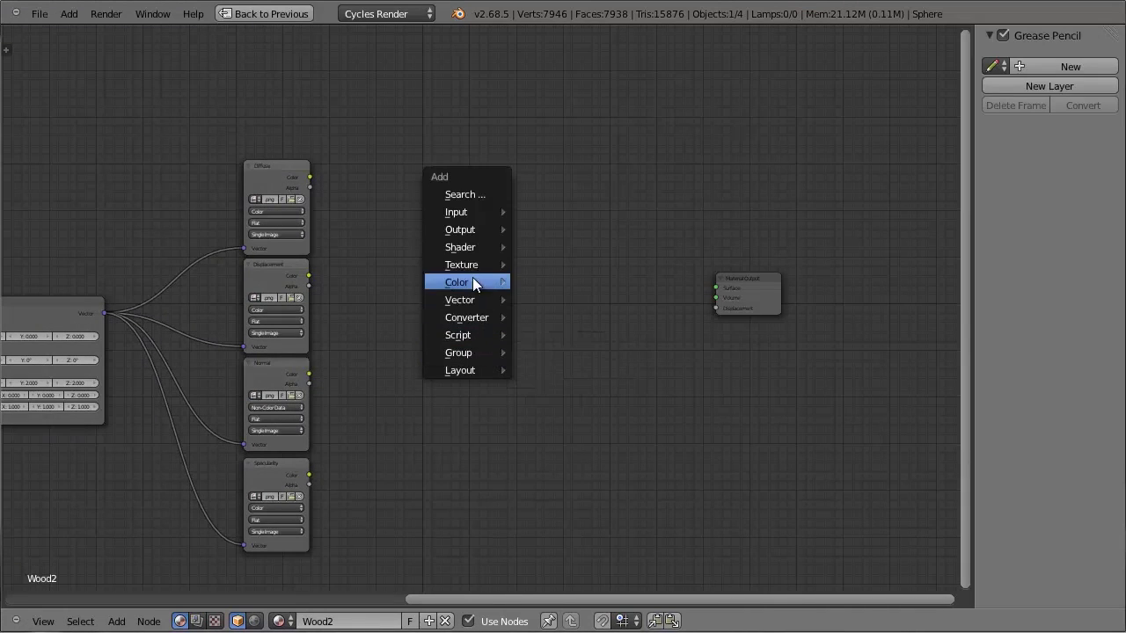
pyautogui.moveTo(473, 350)
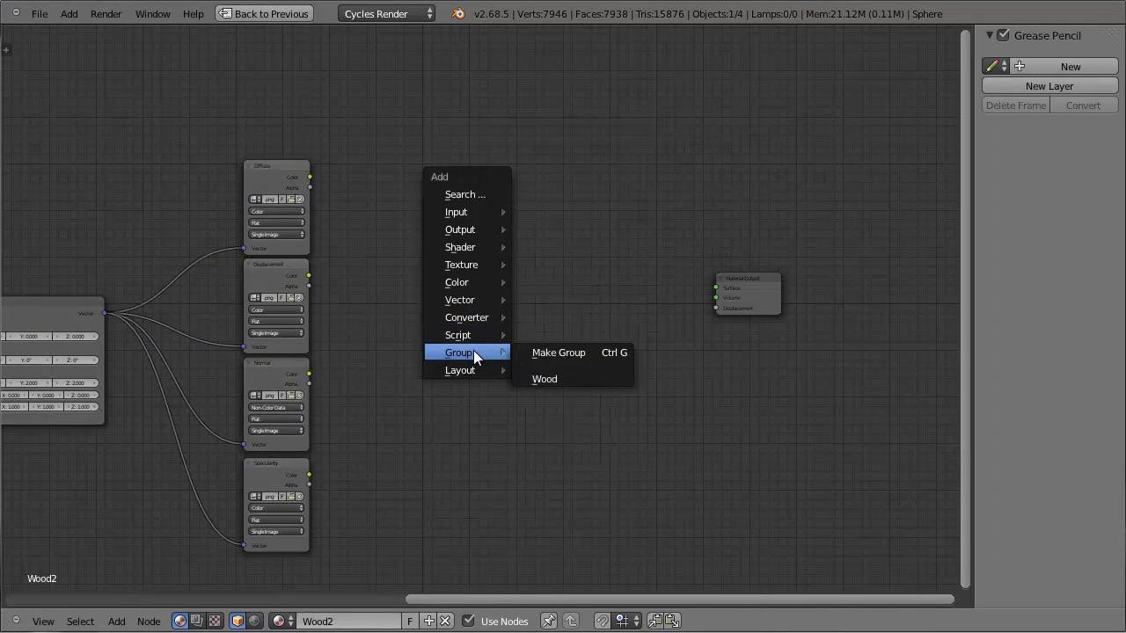
pyautogui.click(546, 377)
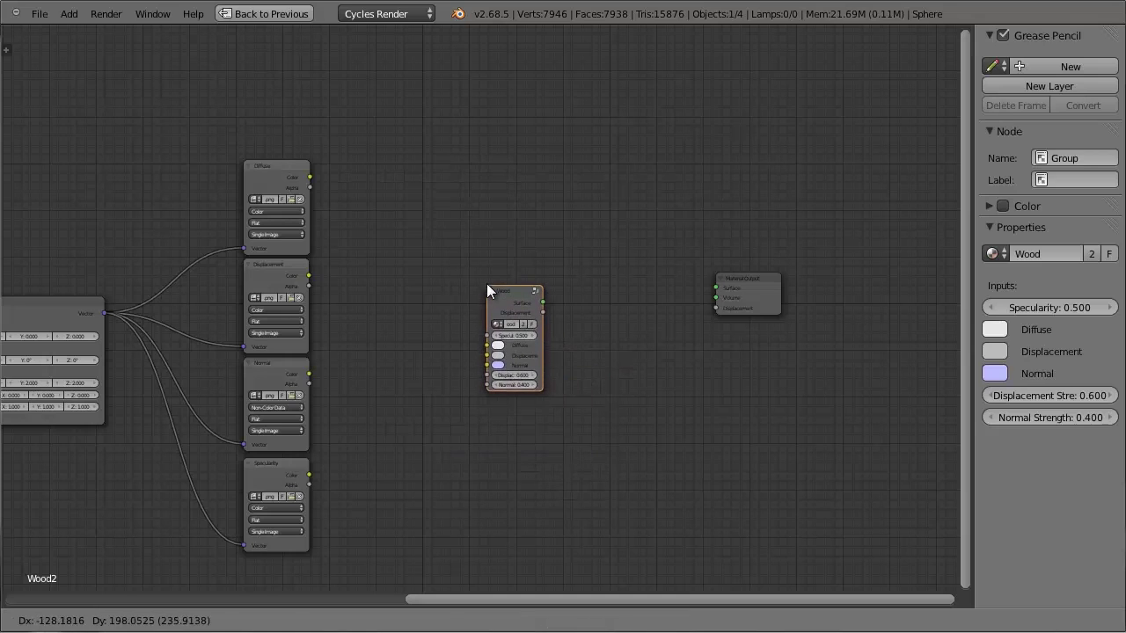
pyautogui.click(488, 278)
pyautogui.scroll(2, 445, 387)
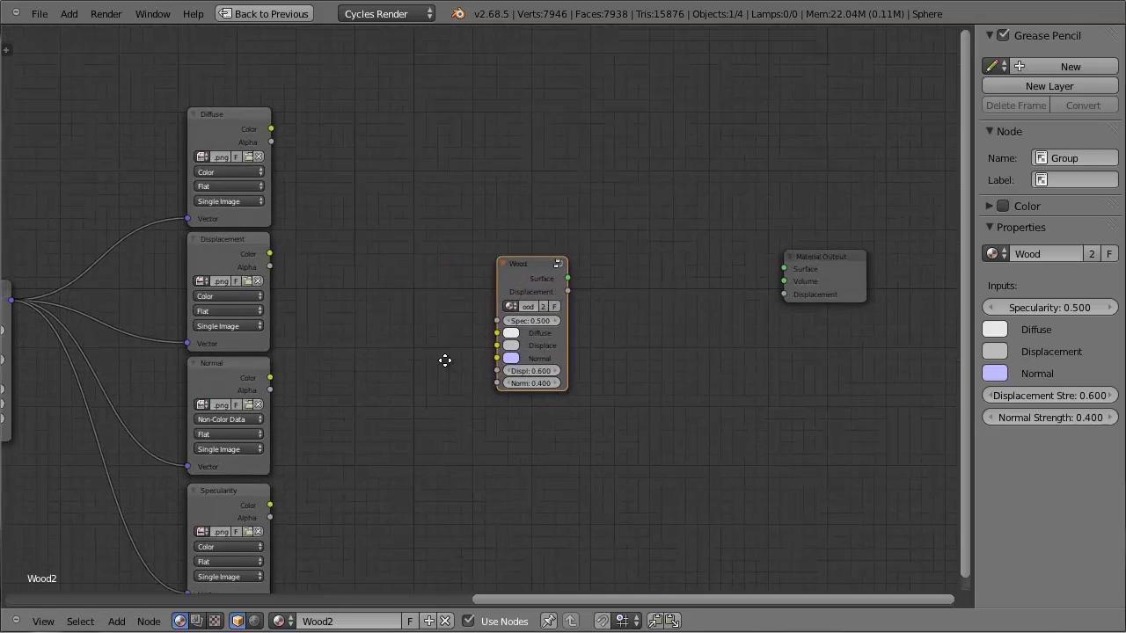
# - Connect the four image textures to the Wood group and its outputs to Material Output
pyautogui.moveTo(290, 95); pyautogui.dragTo(512, 300)
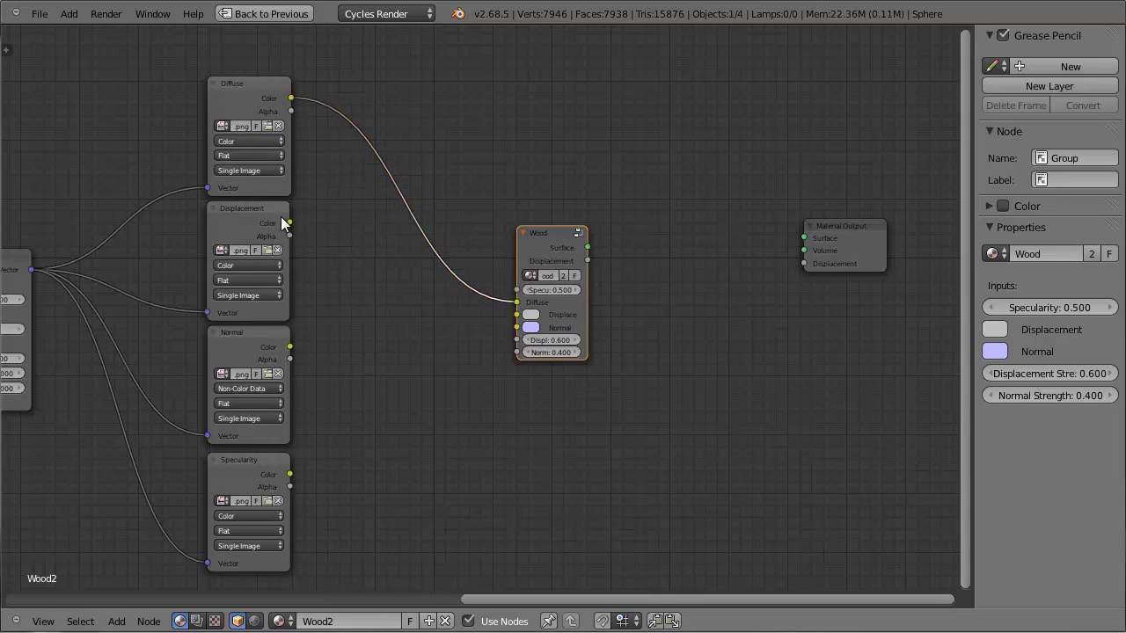
pyautogui.moveTo(290, 222); pyautogui.dragTo(517, 314)
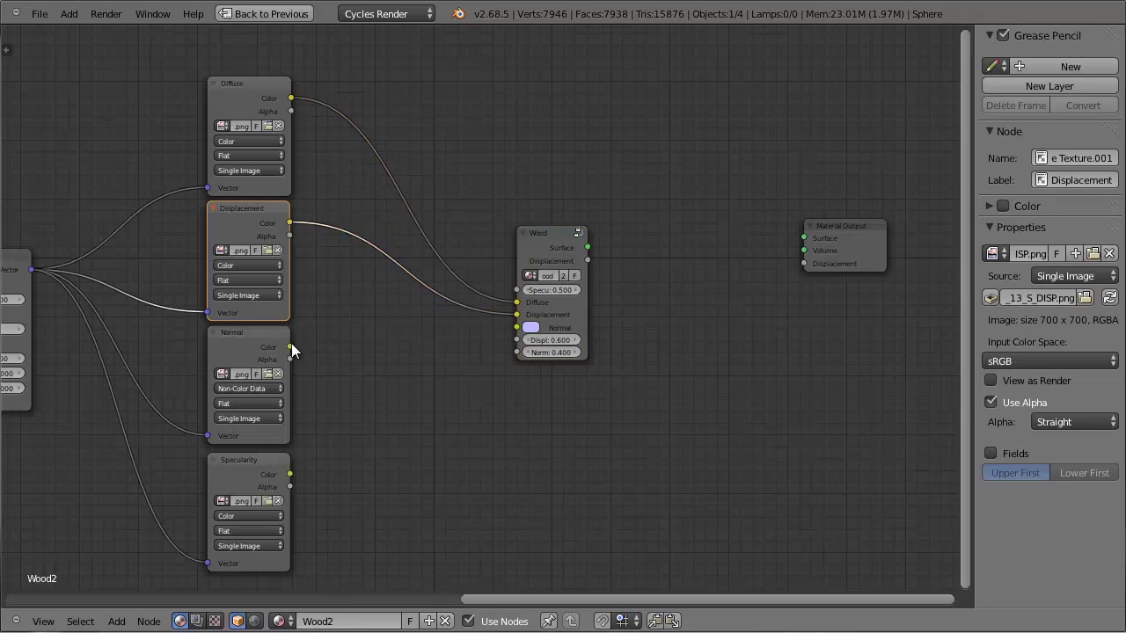
pyautogui.moveTo(292, 347); pyautogui.dragTo(517, 327)
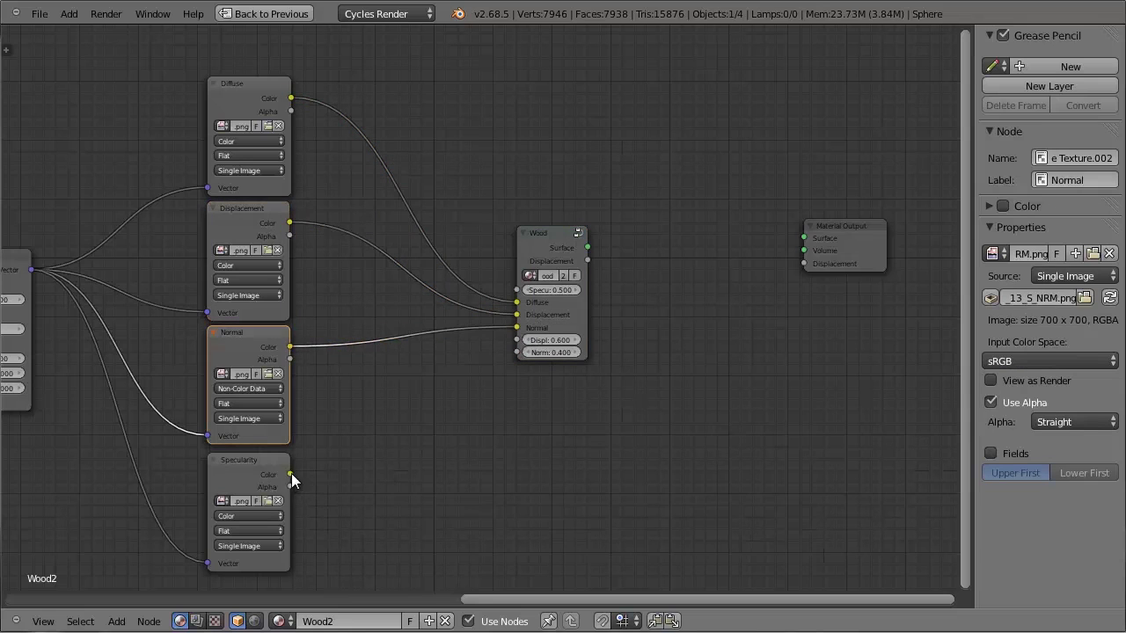
pyautogui.moveTo(291, 474); pyautogui.dragTo(516, 285)
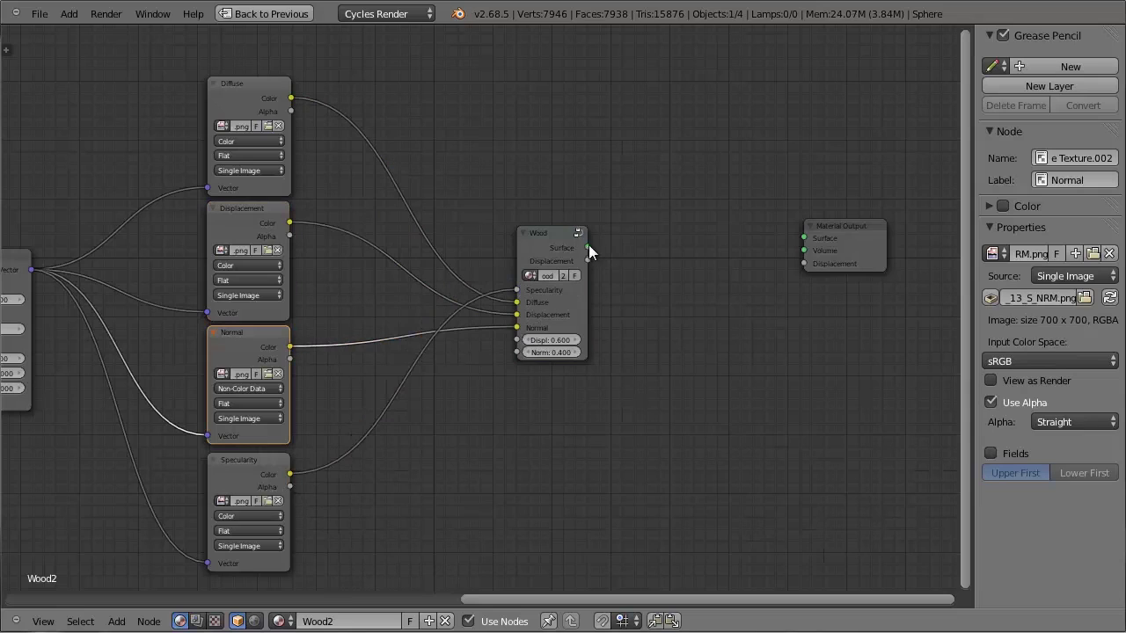
pyautogui.moveTo(589, 246); pyautogui.dragTo(802, 238)
pyautogui.moveTo(590, 261); pyautogui.dragTo(803, 264)
# - Preview the wood-planked sphere in Rendered shading and orbit down to inspect it
pyautogui.hotkey('ctrl', 'Up')
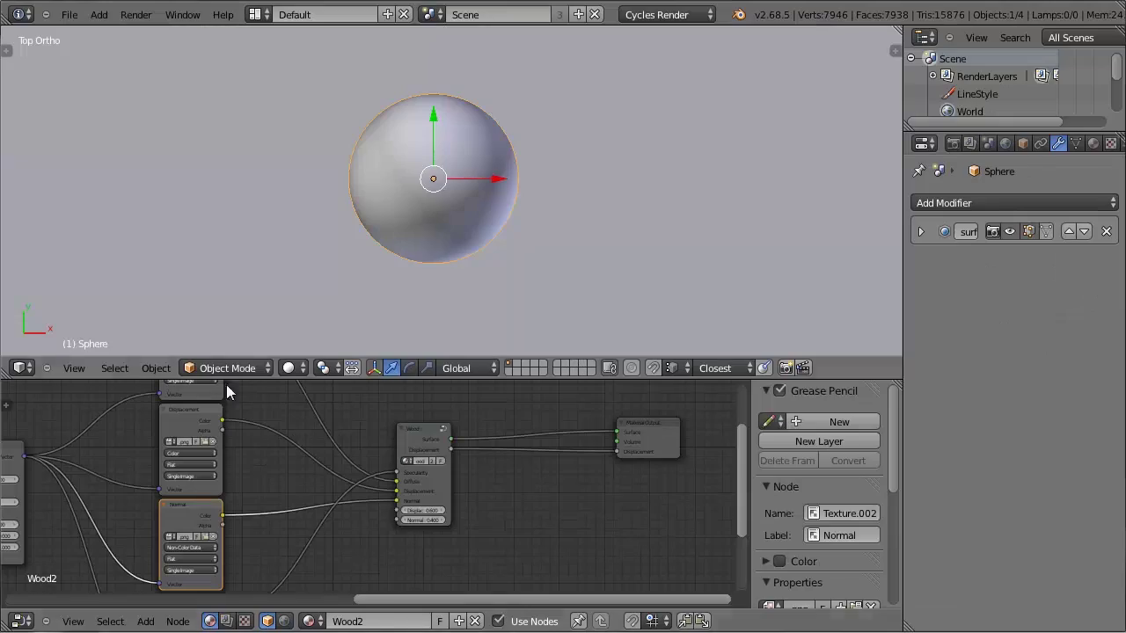
pyautogui.click(290, 368)
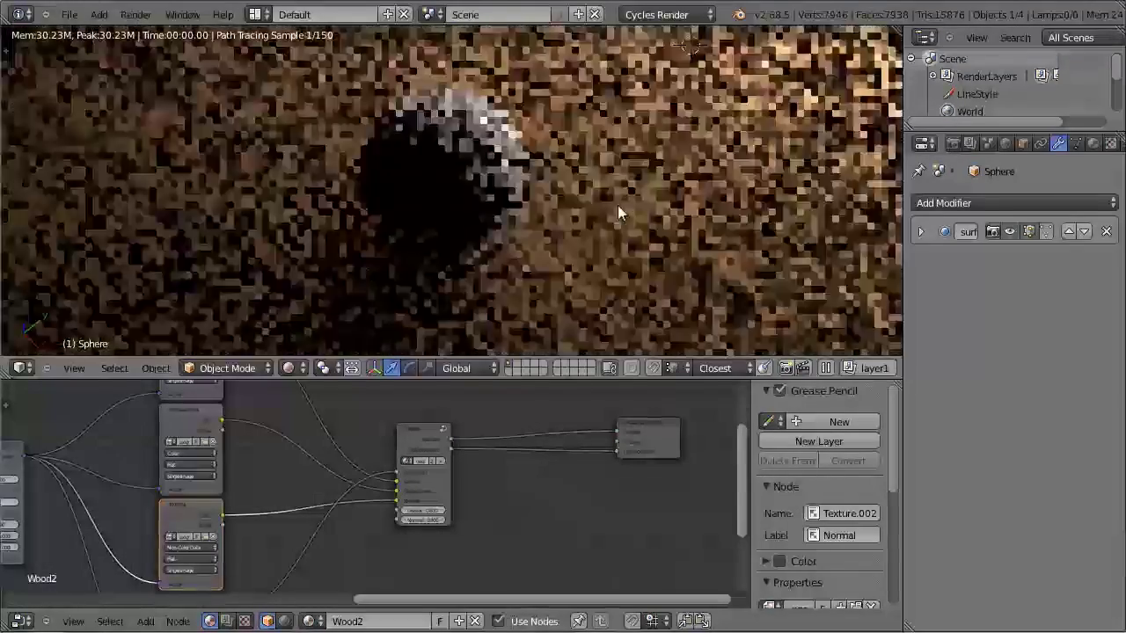
pyautogui.moveTo(617, 211); pyautogui.dragTo(519, 164, button='middle')
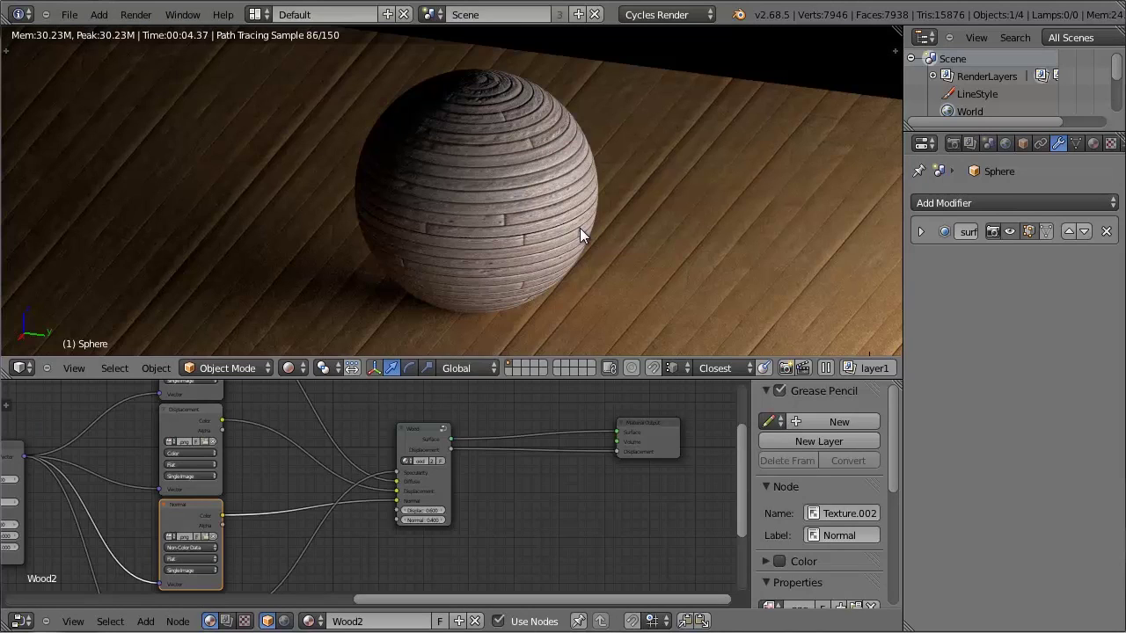
pyautogui.scroll(-1, 446, 504)
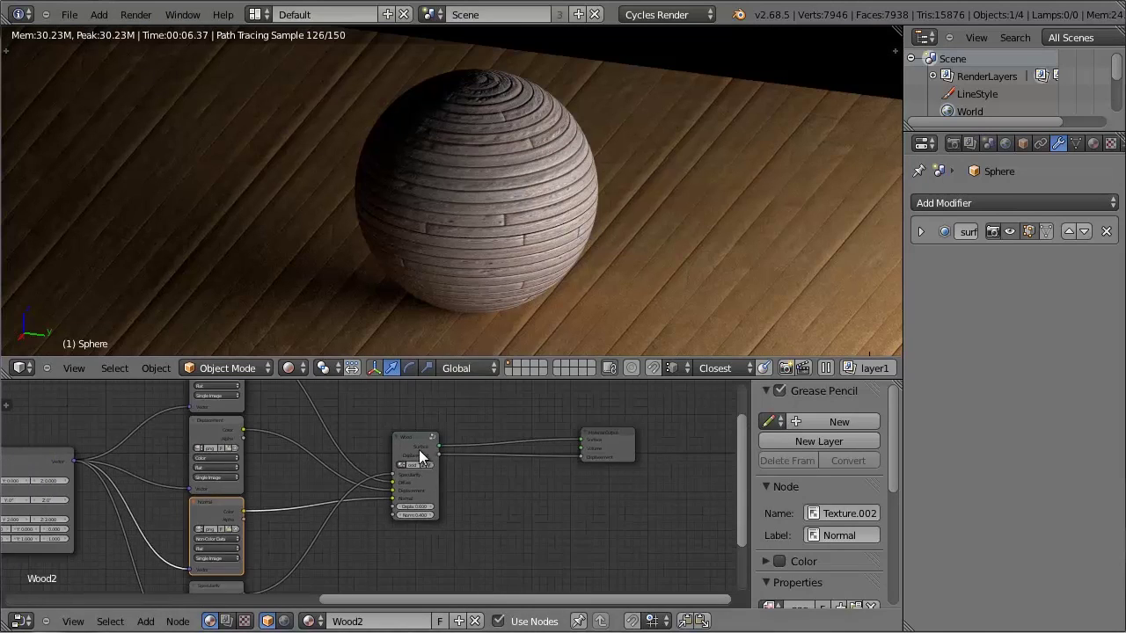
pyautogui.moveTo(419, 449)
pyautogui.mouseDown()
pyautogui.moveTo(432, 432)
pyautogui.moveTo(417, 423)
pyautogui.moveTo(412, 450)
pyautogui.moveTo(424, 432)
pyautogui.mouseUp()
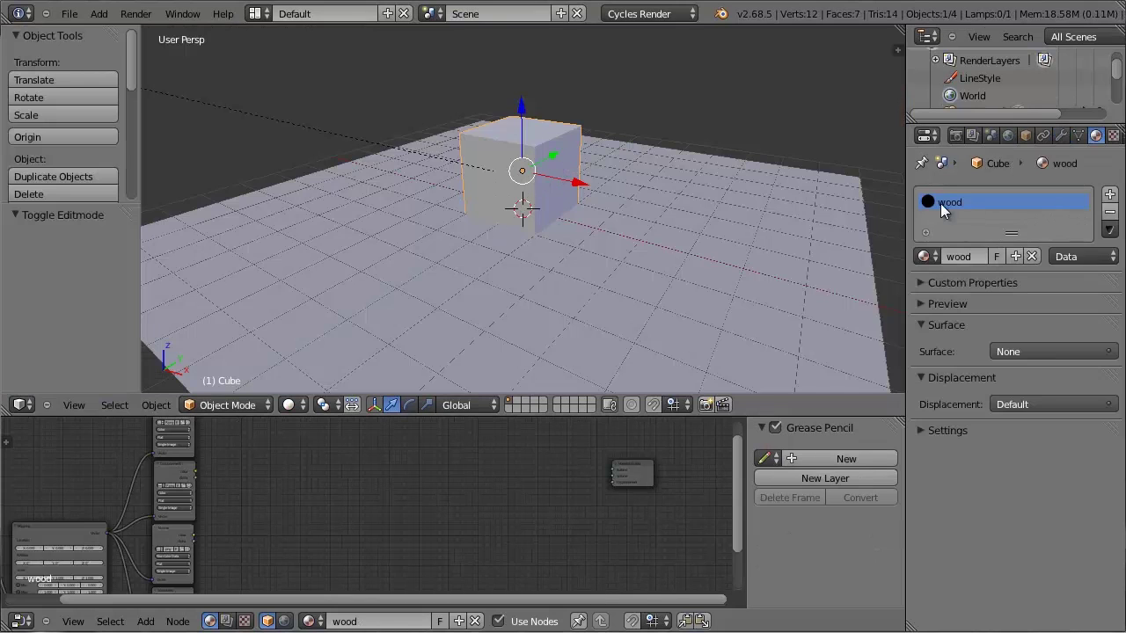
# - With the node editor maximized, append the Wood node group from wood.blend's NodeTree folder
pyautogui.hotkey('ctrl', 'Up')
pyautogui.press('Home')
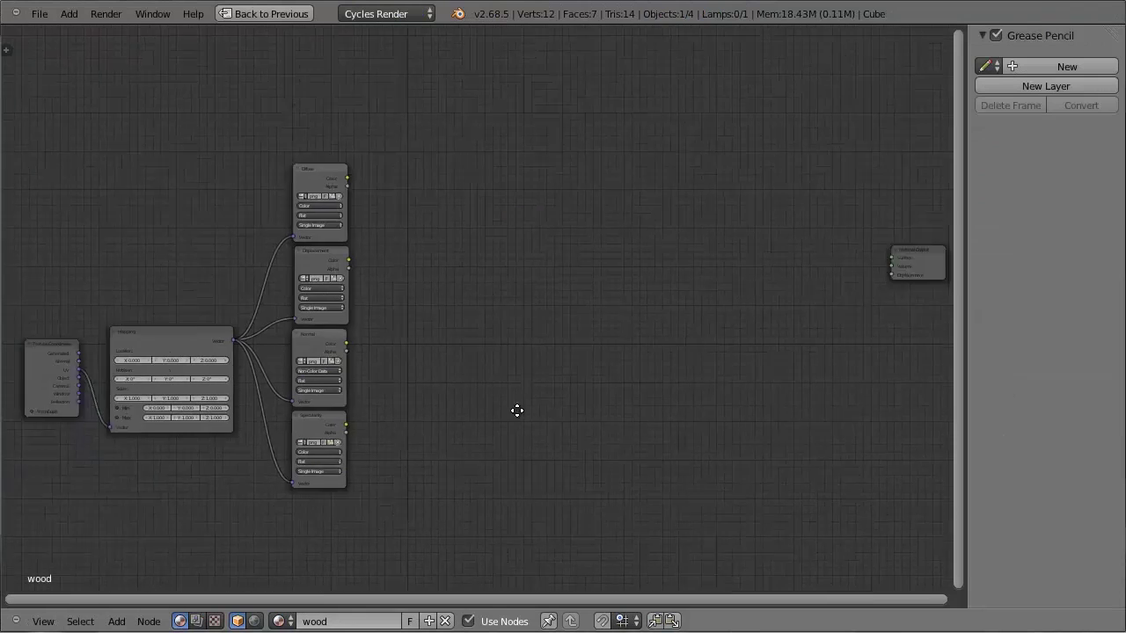
pyautogui.moveTo(574, 373); pyautogui.dragTo(312, 398, button='middle')
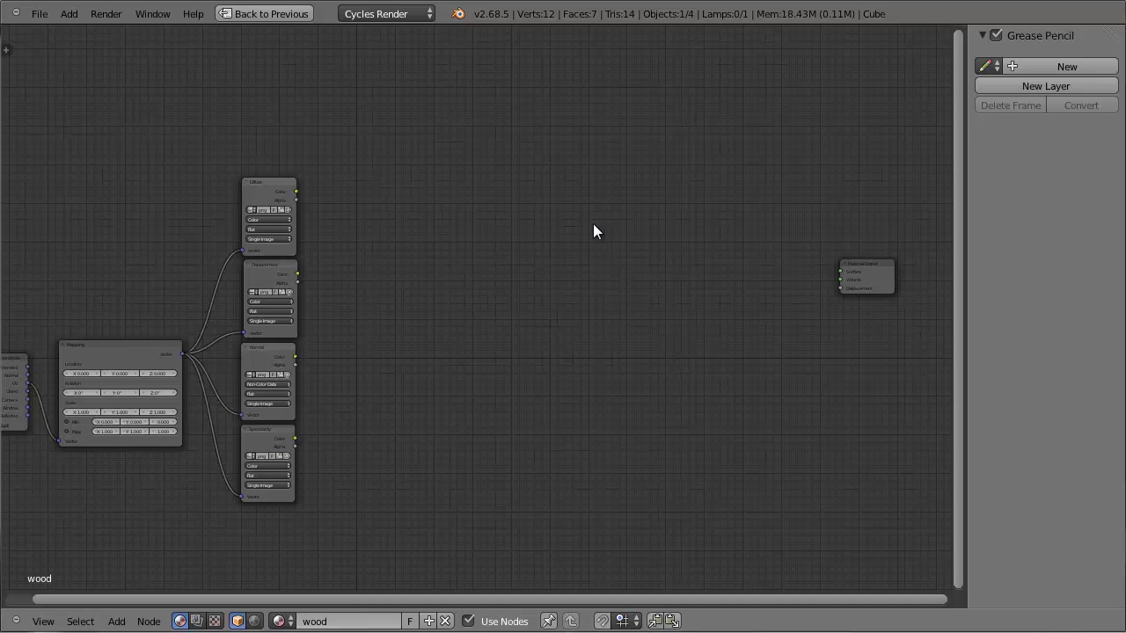
pyautogui.click(48, 18)
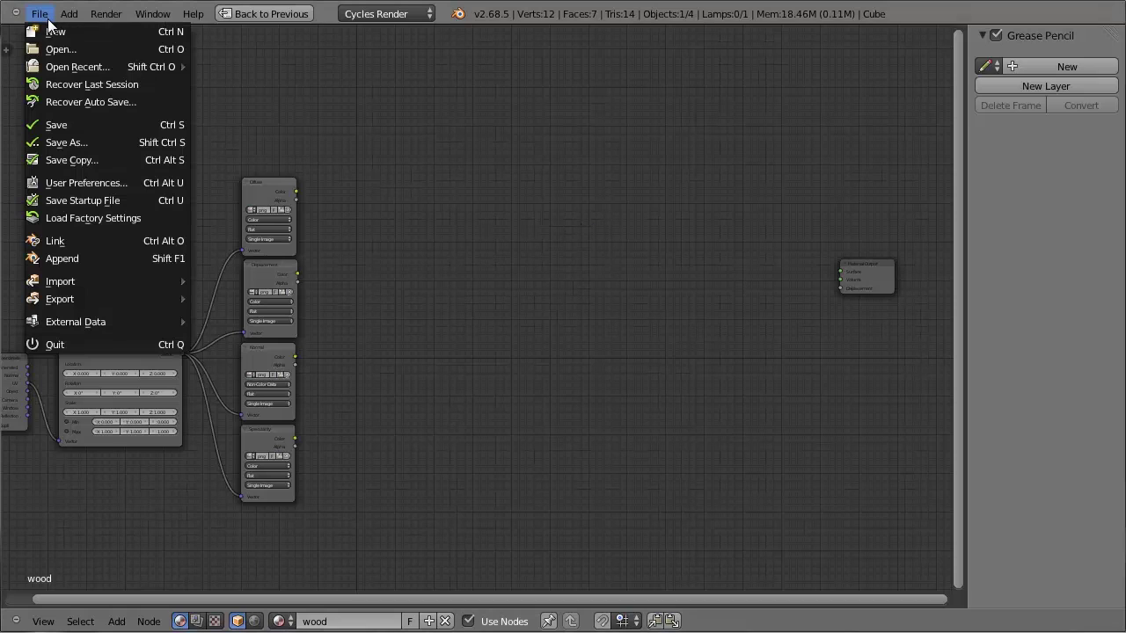
pyautogui.click(111, 260)
pyautogui.click(247, 100)
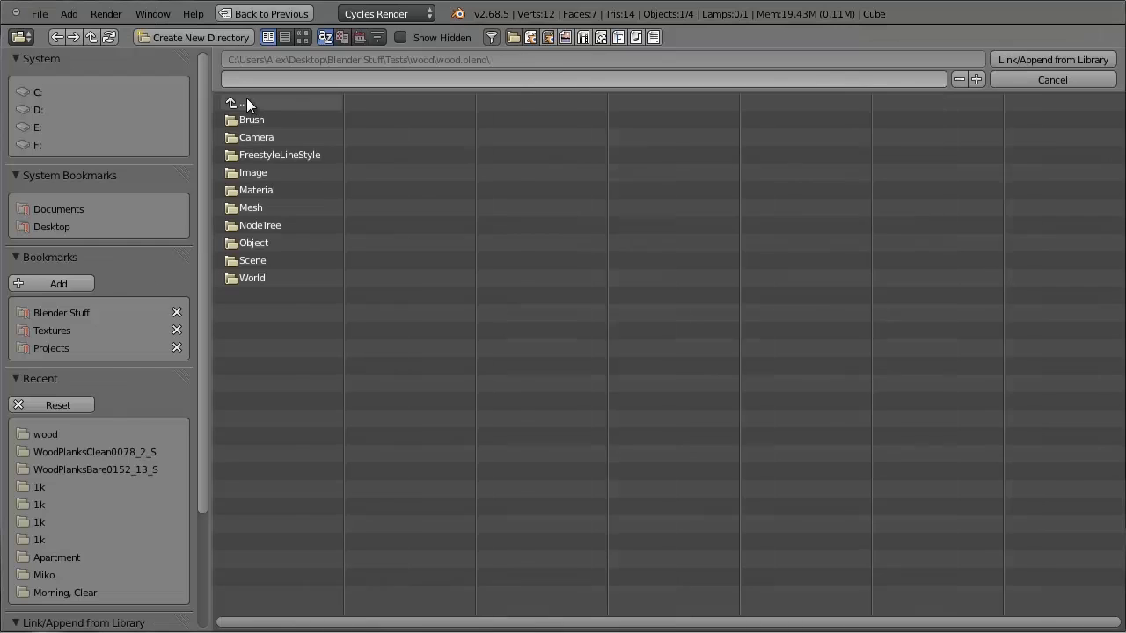
pyautogui.click(247, 103)
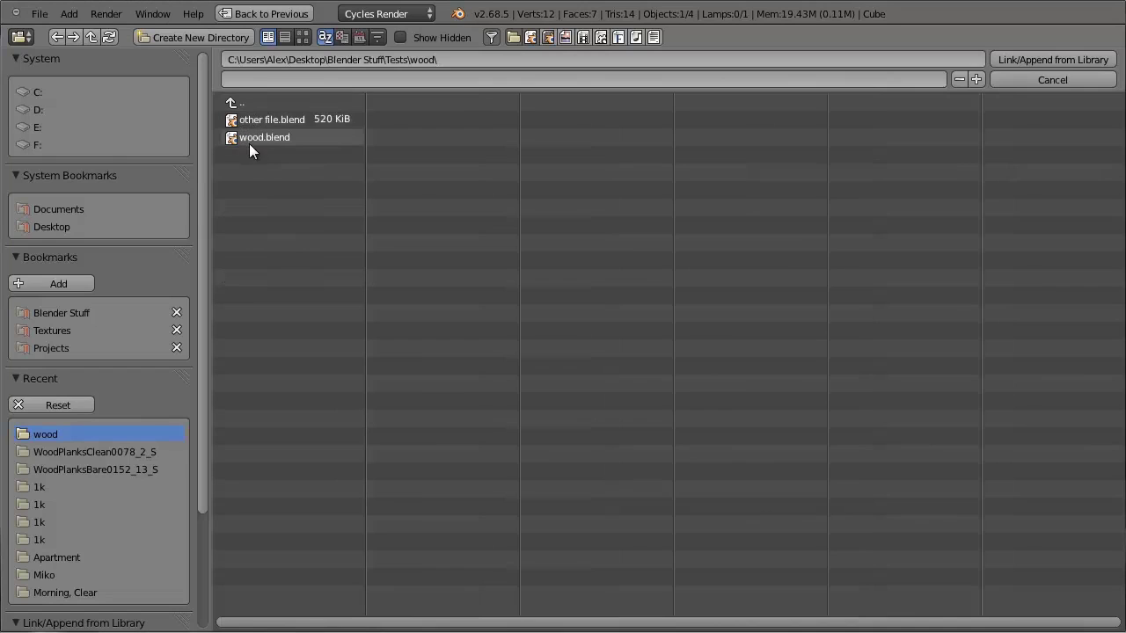
pyautogui.click(253, 138)
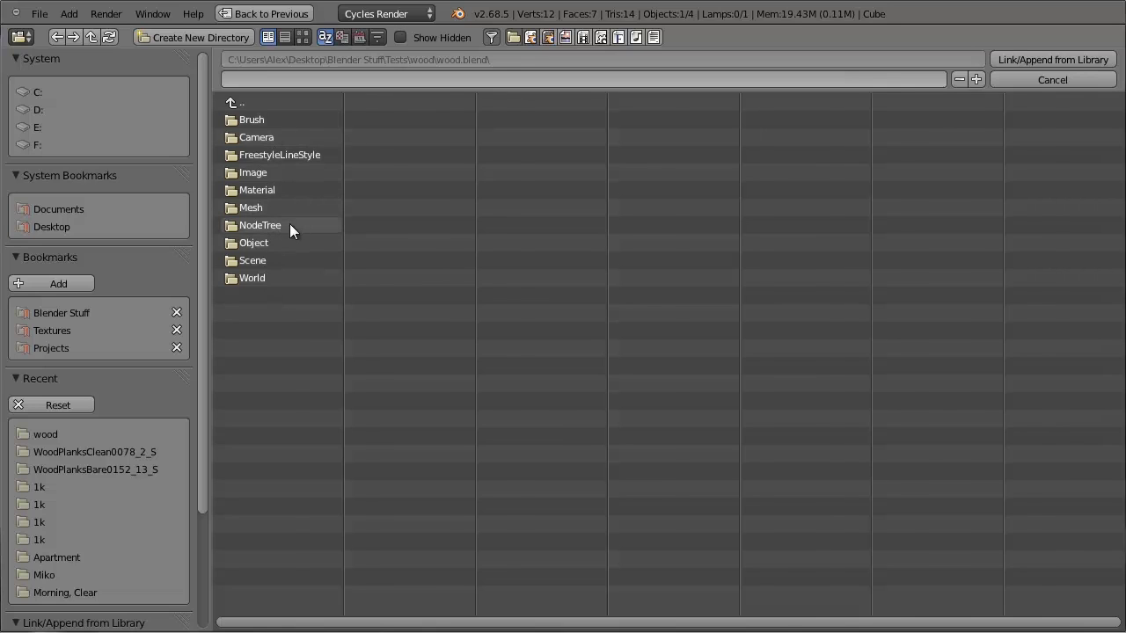
pyautogui.click(290, 225)
pyautogui.click(255, 139)
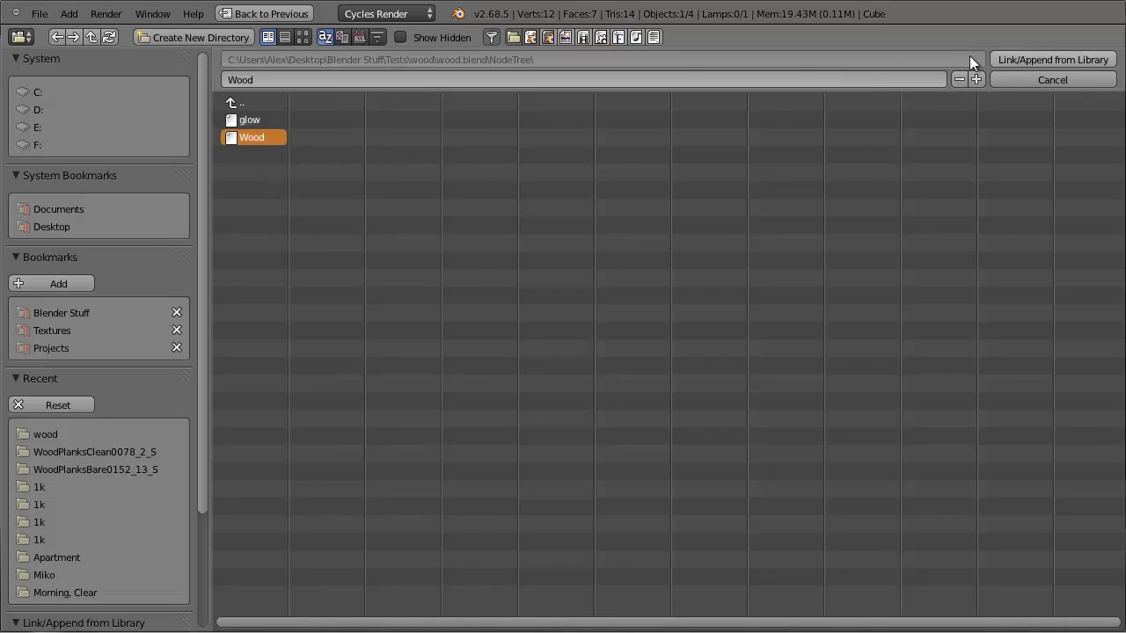
pyautogui.click(1010, 59)
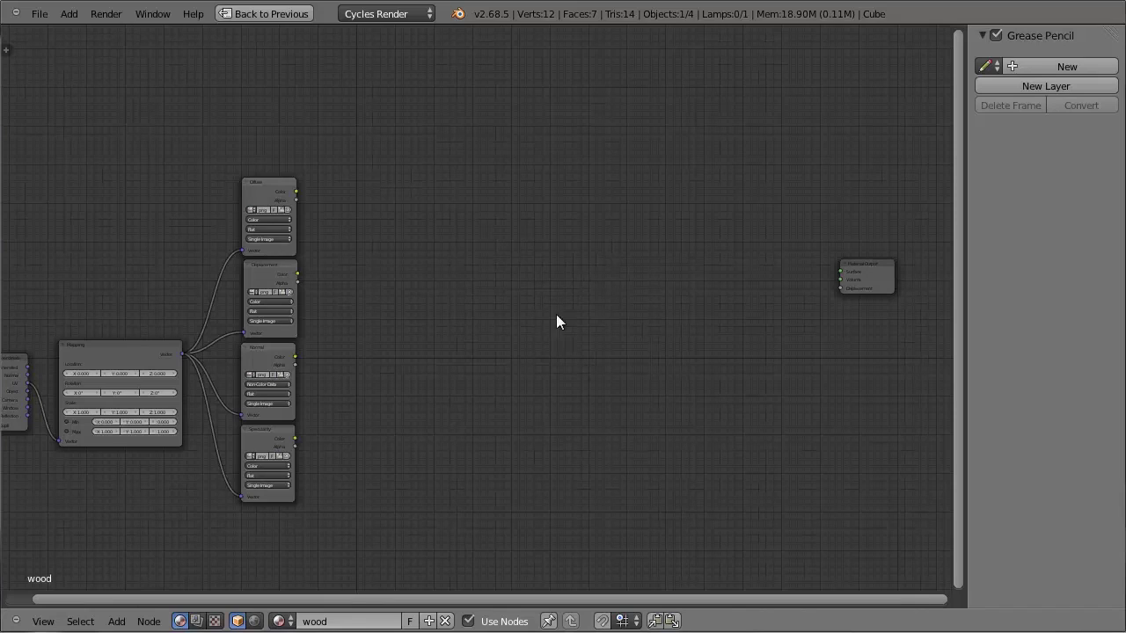
# - Add the appended Wood group node to the cube's material tree
pyautogui.hotkey('shift', 'a')
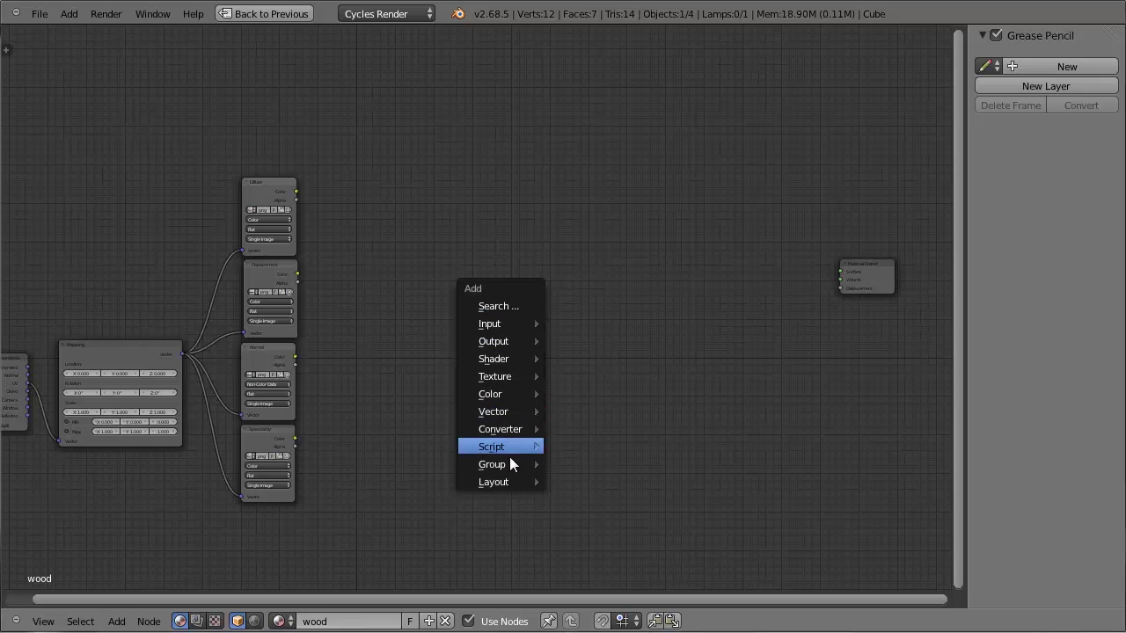
pyautogui.moveTo(507, 463)
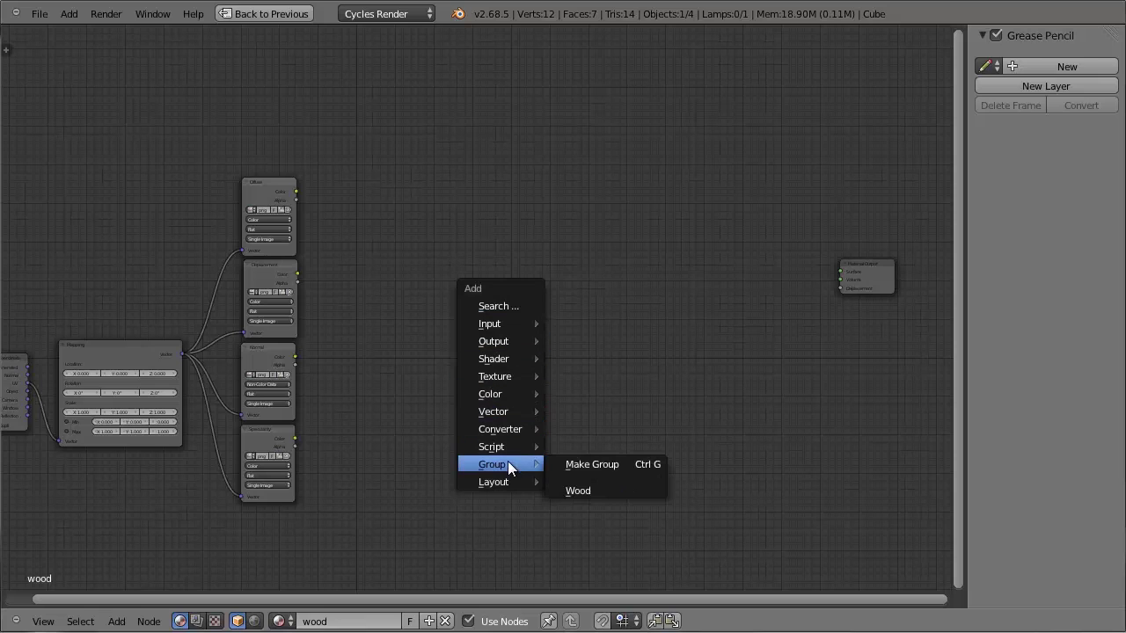
pyautogui.click(576, 489)
pyautogui.click(498, 255)
pyautogui.scroll(1, 493, 252)
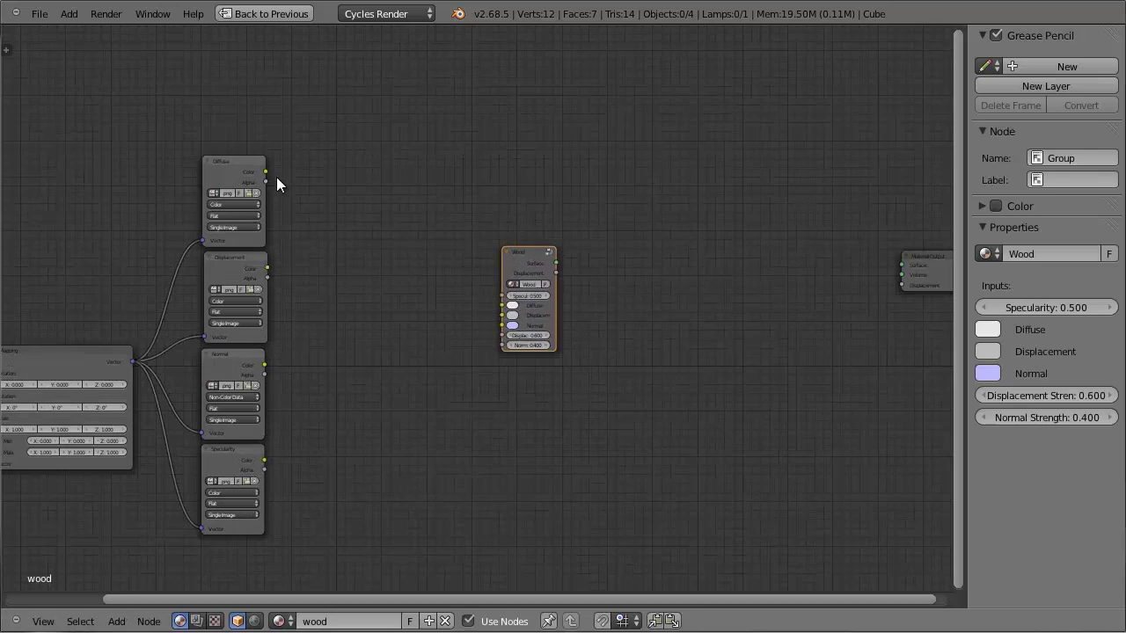
# - Connect the Diffuse, Displacement, Normal and Specularity image textures to the Wood group inputs
pyautogui.moveTo(265, 171); pyautogui.dragTo(498, 307)
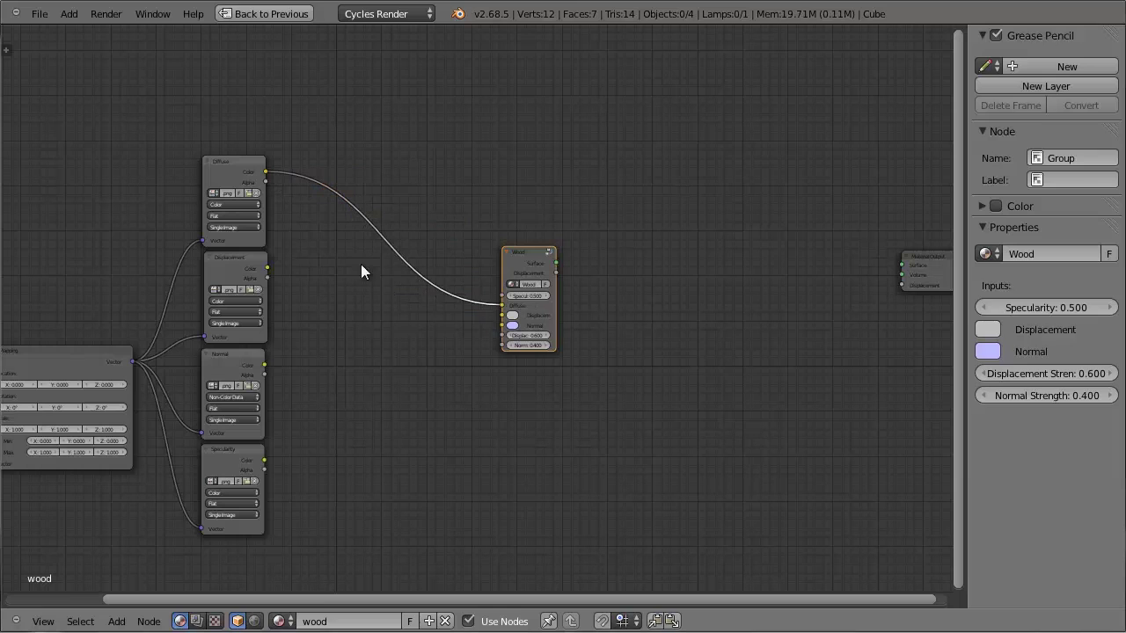
pyautogui.moveTo(267, 267); pyautogui.dragTo(499, 314)
pyautogui.moveTo(262, 364); pyautogui.dragTo(510, 327)
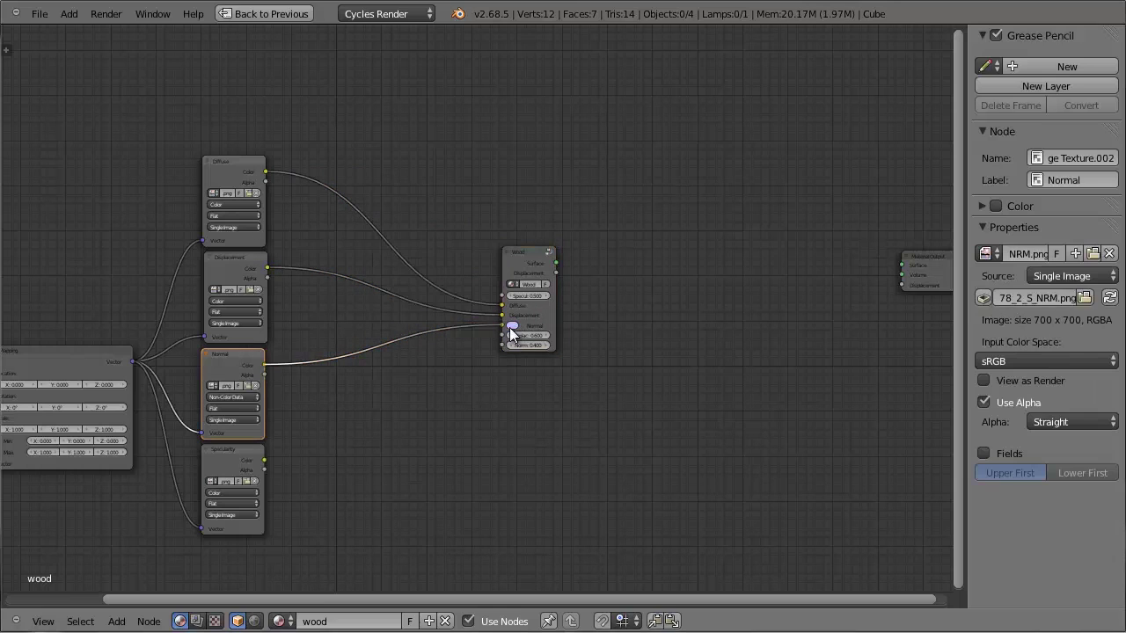
pyautogui.moveTo(265, 462); pyautogui.dragTo(504, 293)
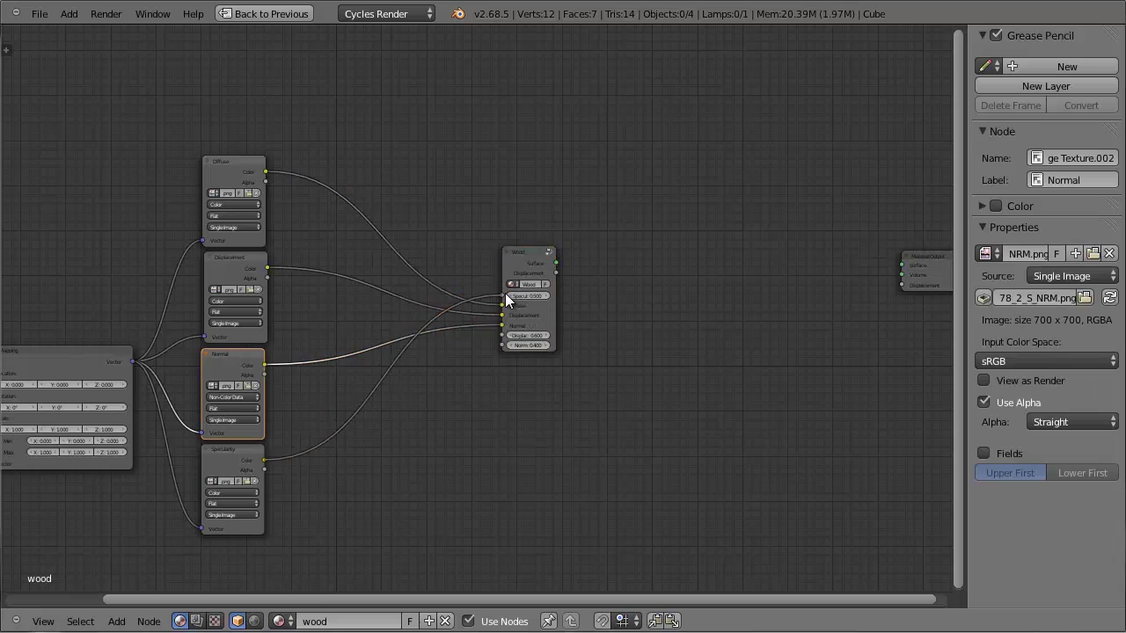
# - Feed Wood's Surface and Displacement outputs into the Material Output, then restore the layout
pyautogui.moveTo(556, 262); pyautogui.dragTo(896, 262)
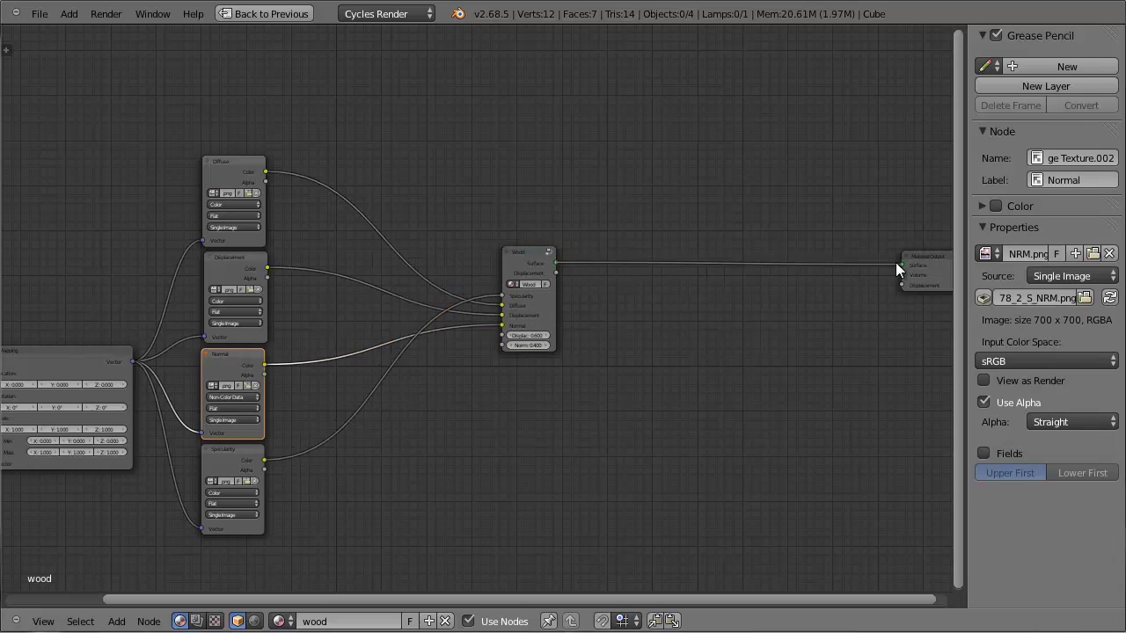
pyautogui.moveTo(556, 272); pyautogui.dragTo(897, 293)
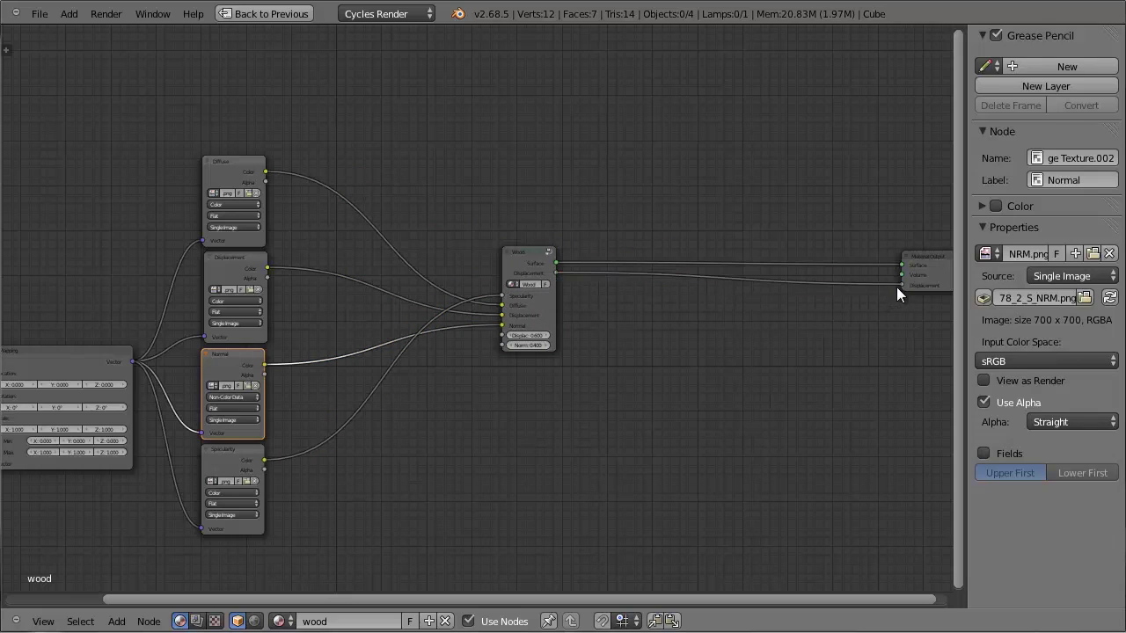
pyautogui.hotkey('ctrl', 'Up')
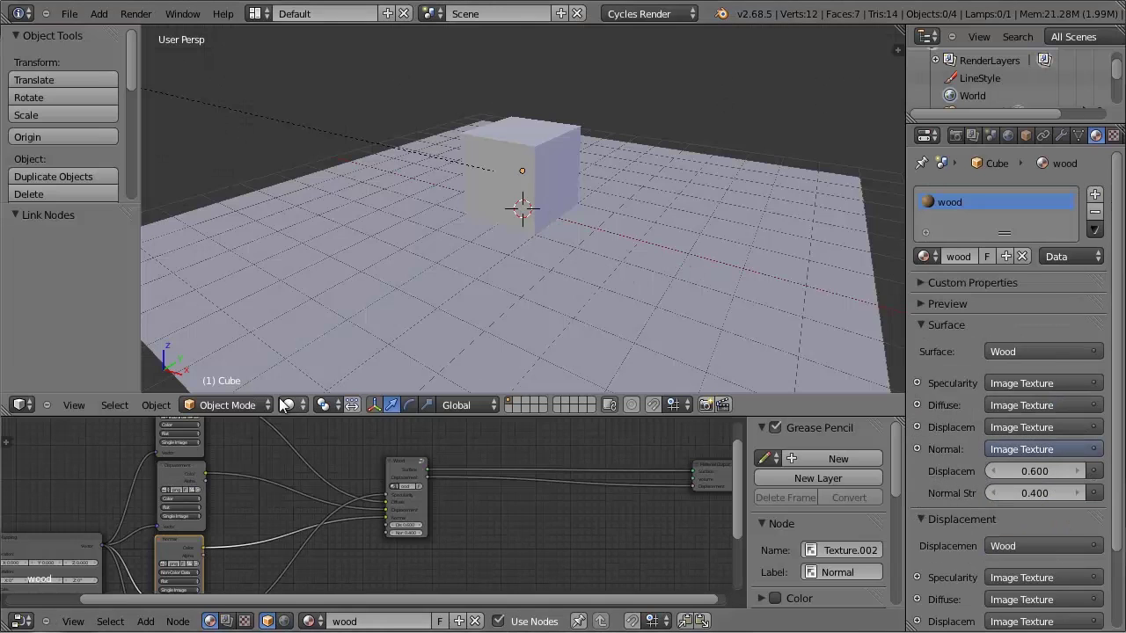
# - Switch the viewport to Rendered shading, look through the camera and render the wood cube with F12
pyautogui.click(290, 405)
pyautogui.click(310, 291)
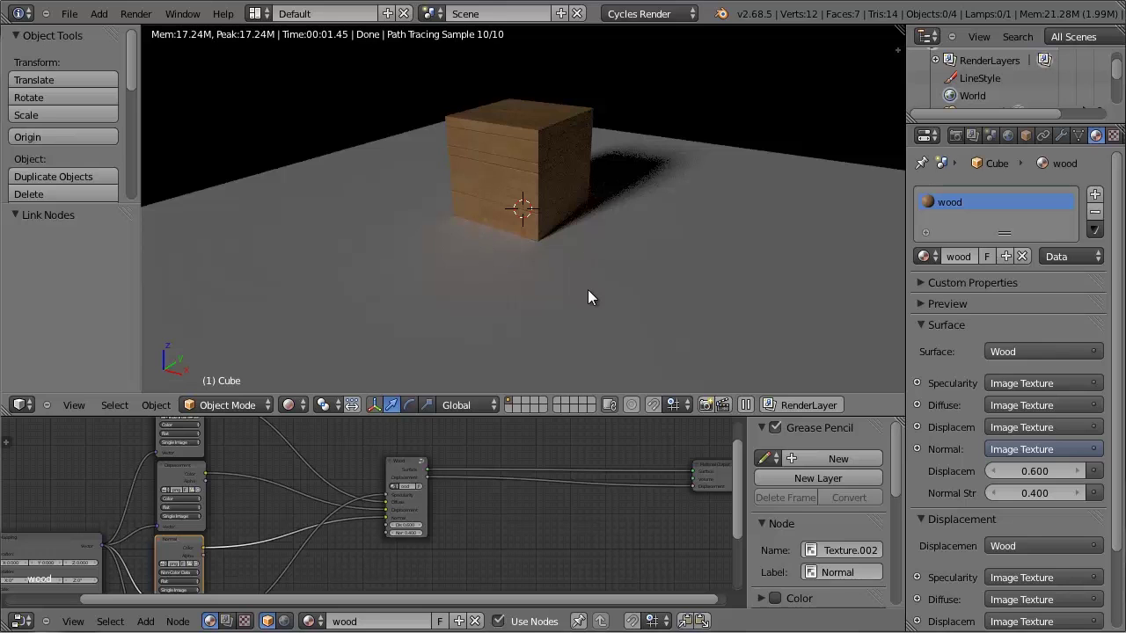
pyautogui.press('KP_0')
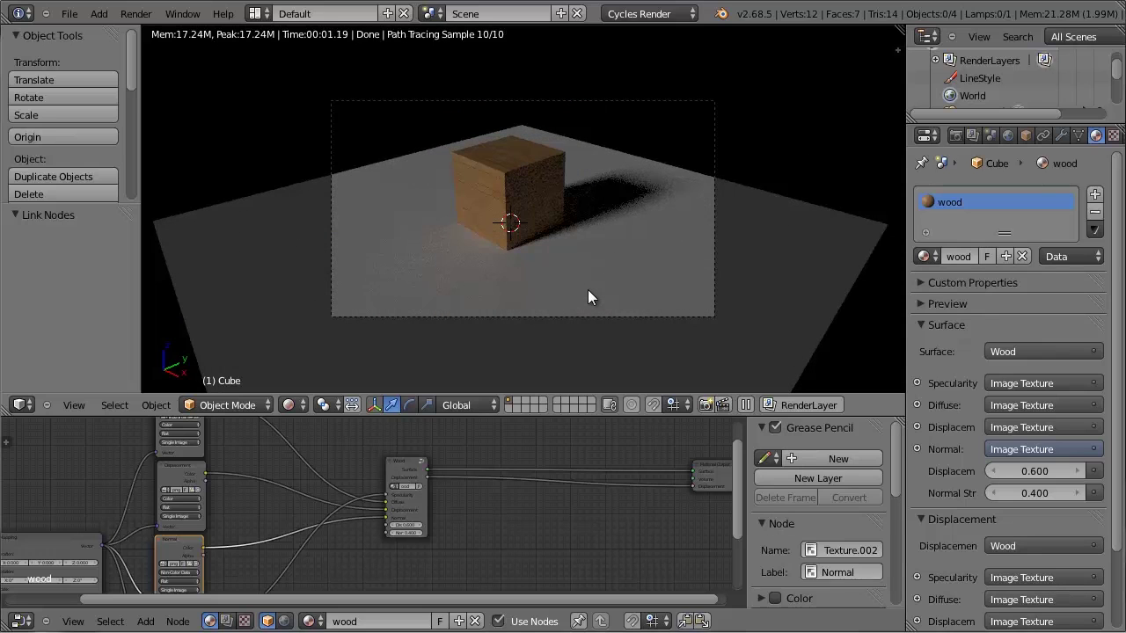
pyautogui.press('F12')
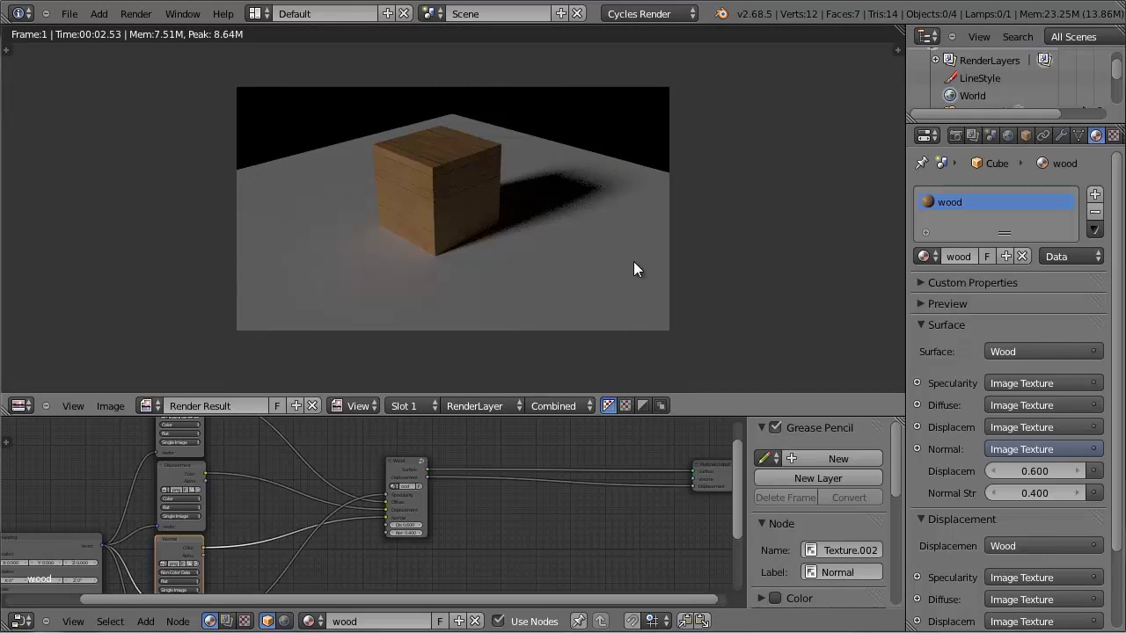
# - In the Compositing workspace, enable Use Nodes and Backdrop and move the Composite node up
pyautogui.hotkey('ctrl', 'Left')
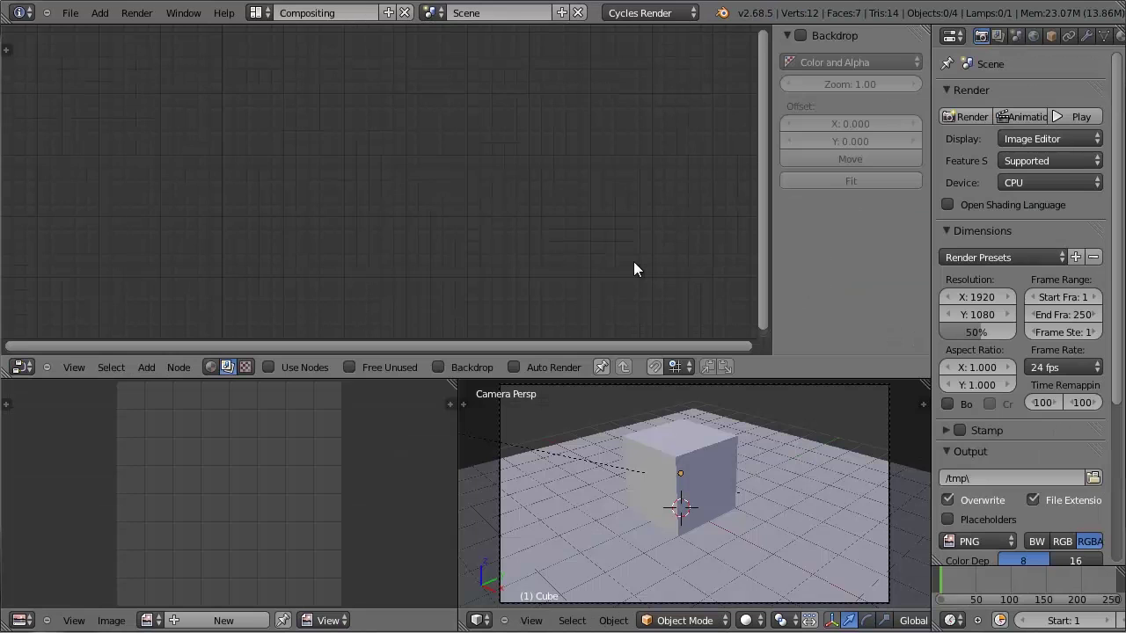
pyautogui.click(268, 367)
pyautogui.click(438, 367)
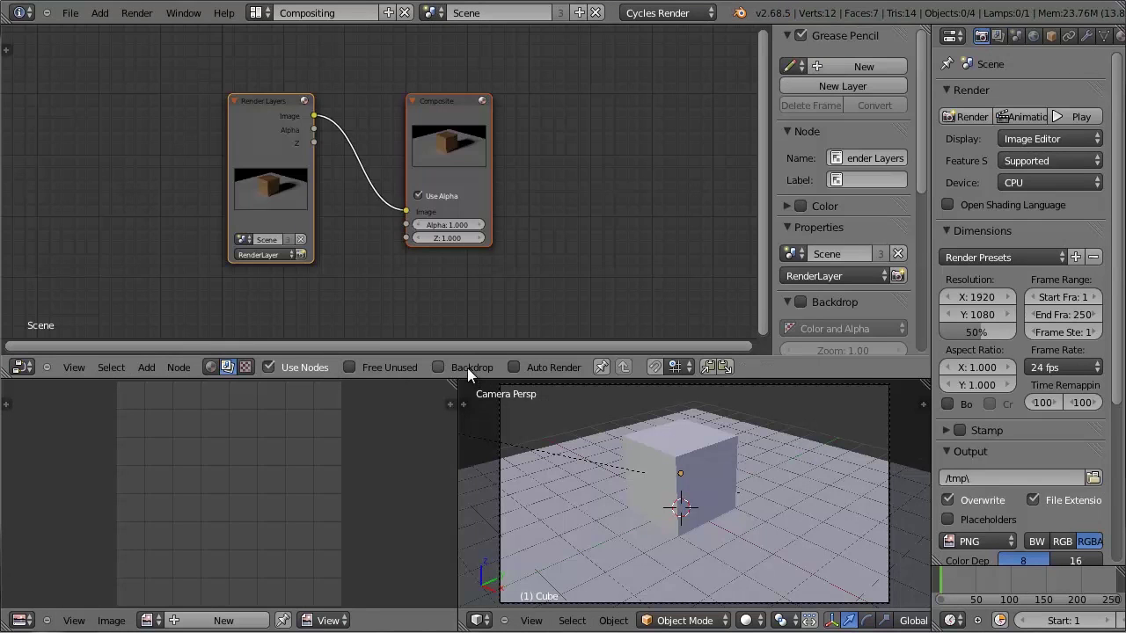
pyautogui.moveTo(435, 179); pyautogui.dragTo(623, 168)
pyautogui.moveTo(623, 168); pyautogui.dragTo(545, 211, button='middle')
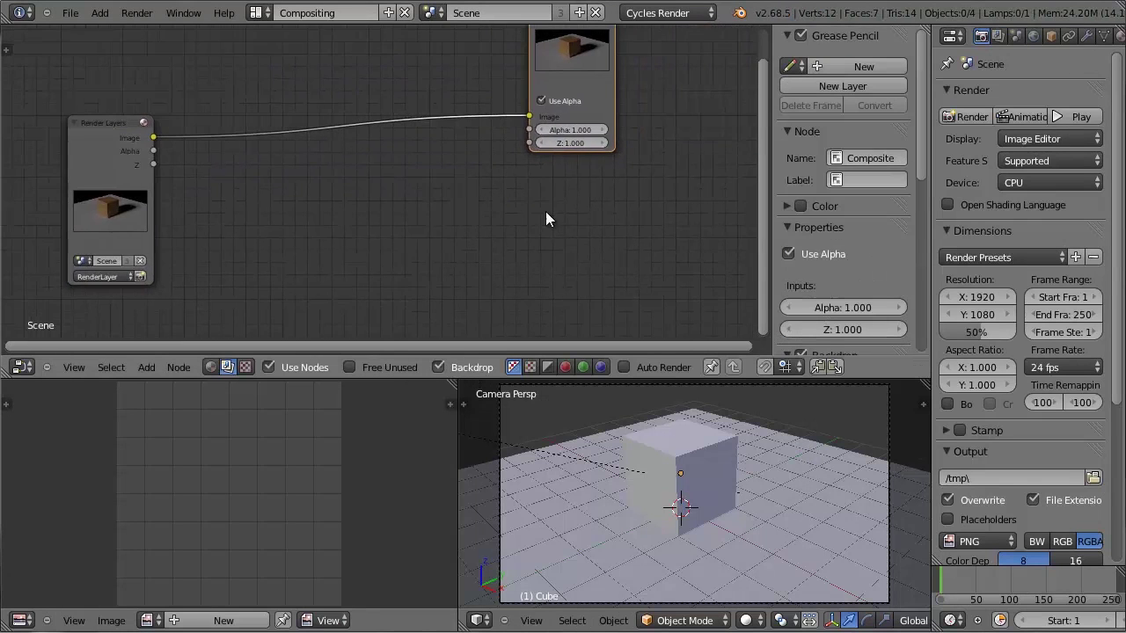
# - Add a Viewer node below Composite, fed by the Render Layers Image output, in a maximized editor
pyautogui.hotkey('shift', 'a')
pyautogui.moveTo(546, 212)
pyautogui.moveTo(526, 91)
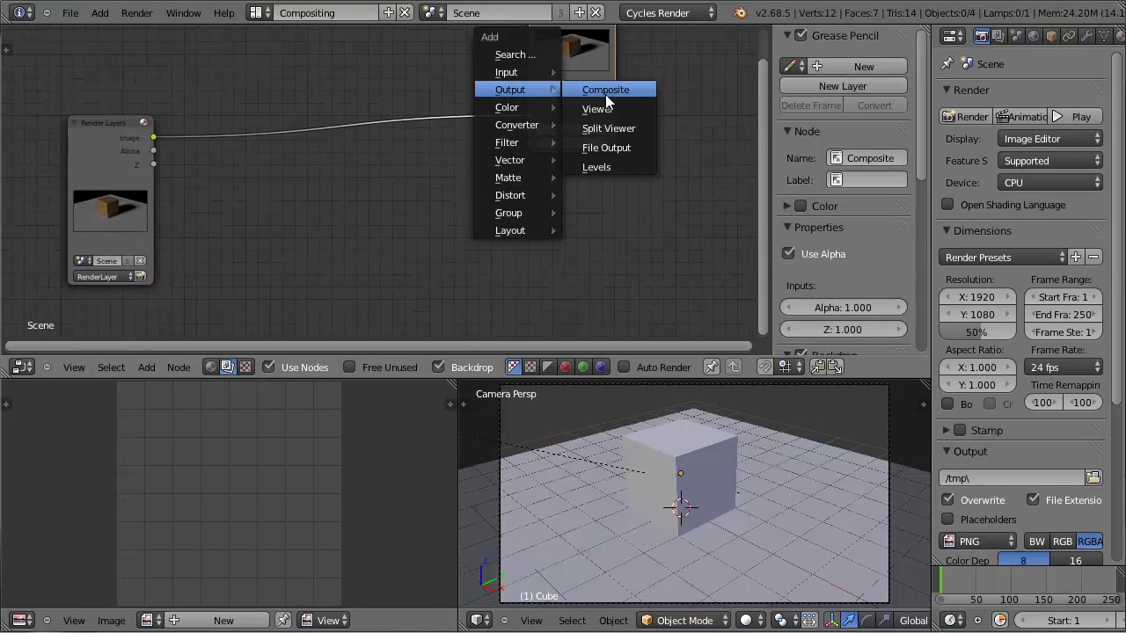
pyautogui.click(608, 108)
pyautogui.click(533, 160)
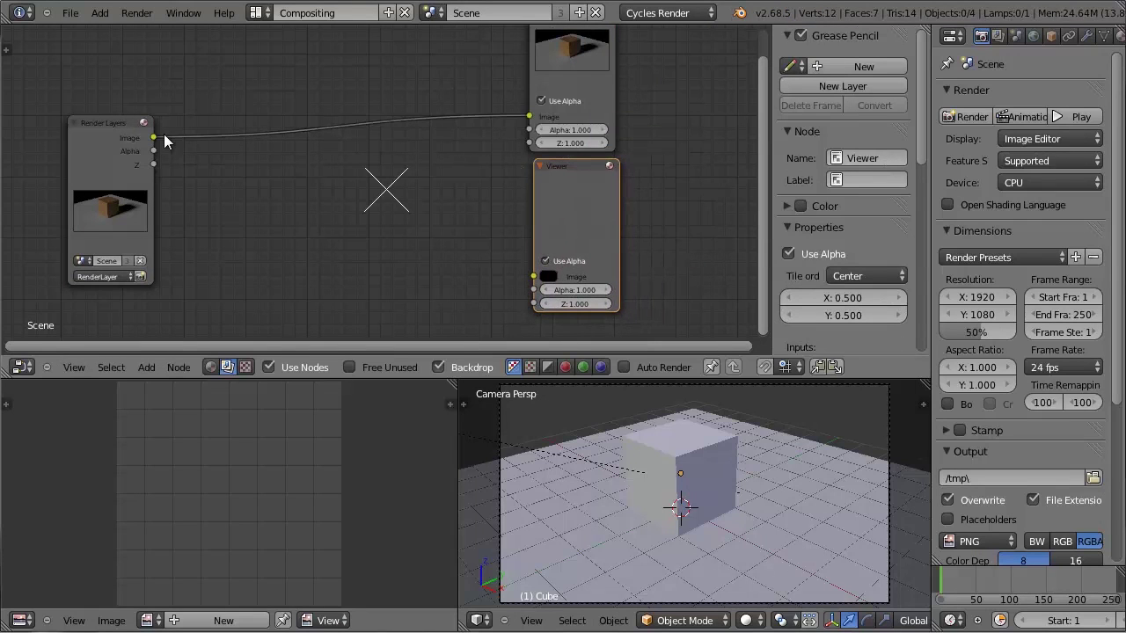
pyautogui.moveTo(163, 137); pyautogui.dragTo(537, 274)
pyautogui.moveTo(444, 240)
pyautogui.mouseDown(button='middle')
pyautogui.moveTo(432, 221)
pyautogui.moveTo(455, 239)
pyautogui.mouseUp(button='middle')
pyautogui.hotkey('ctrl', 'Up')
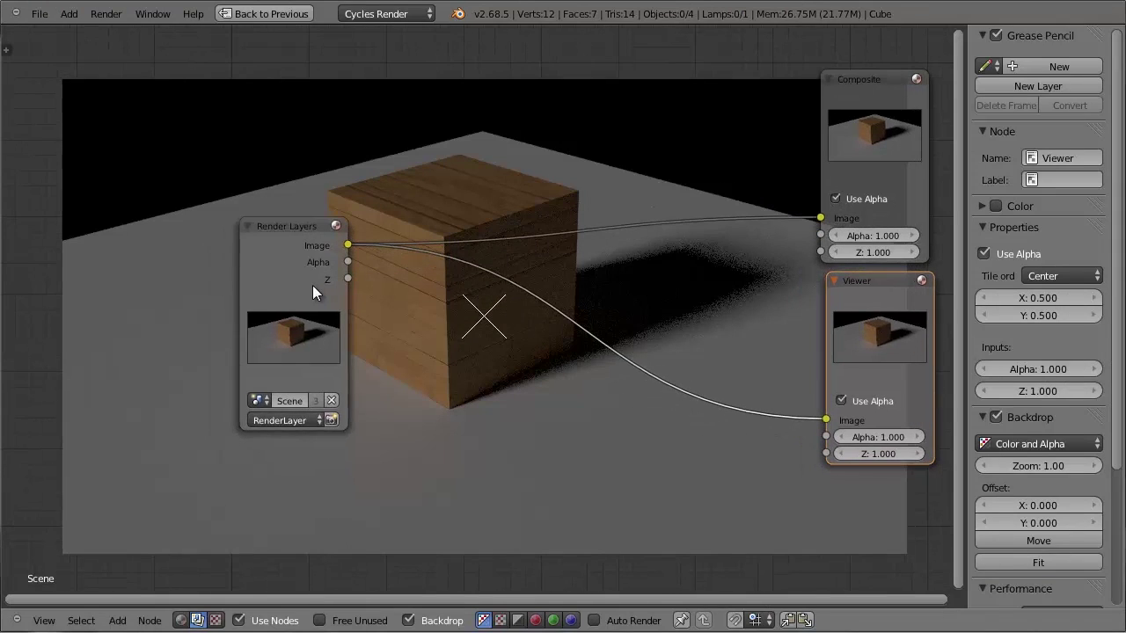
pyautogui.moveTo(313, 292); pyautogui.dragTo(160, 331)
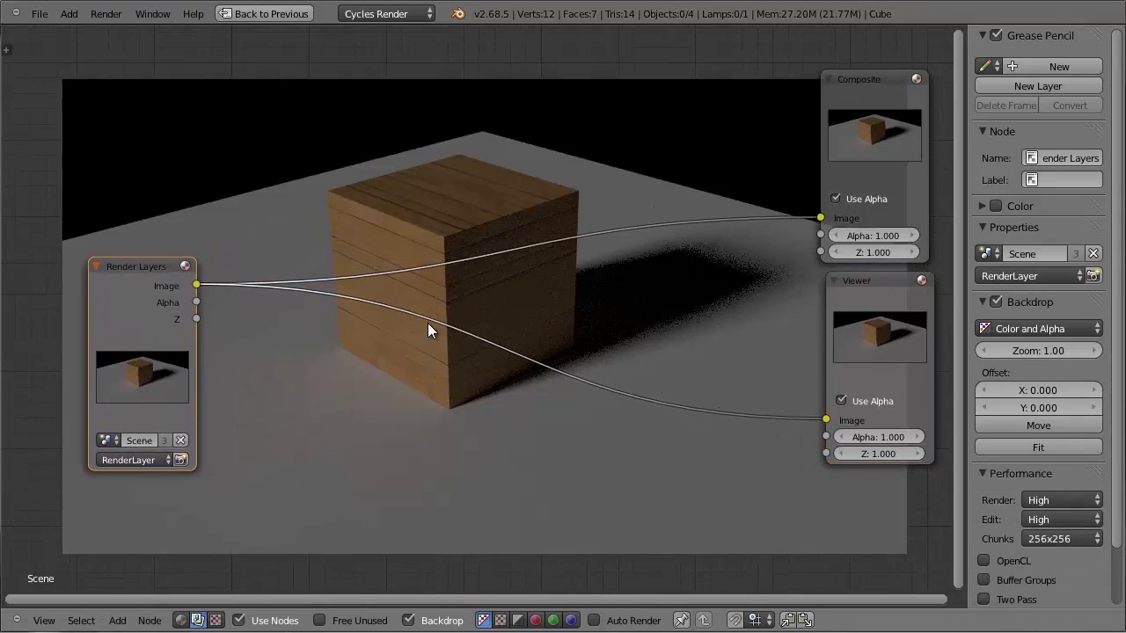
# - Append the glow node group from wood.blend
pyautogui.click(40, 13)
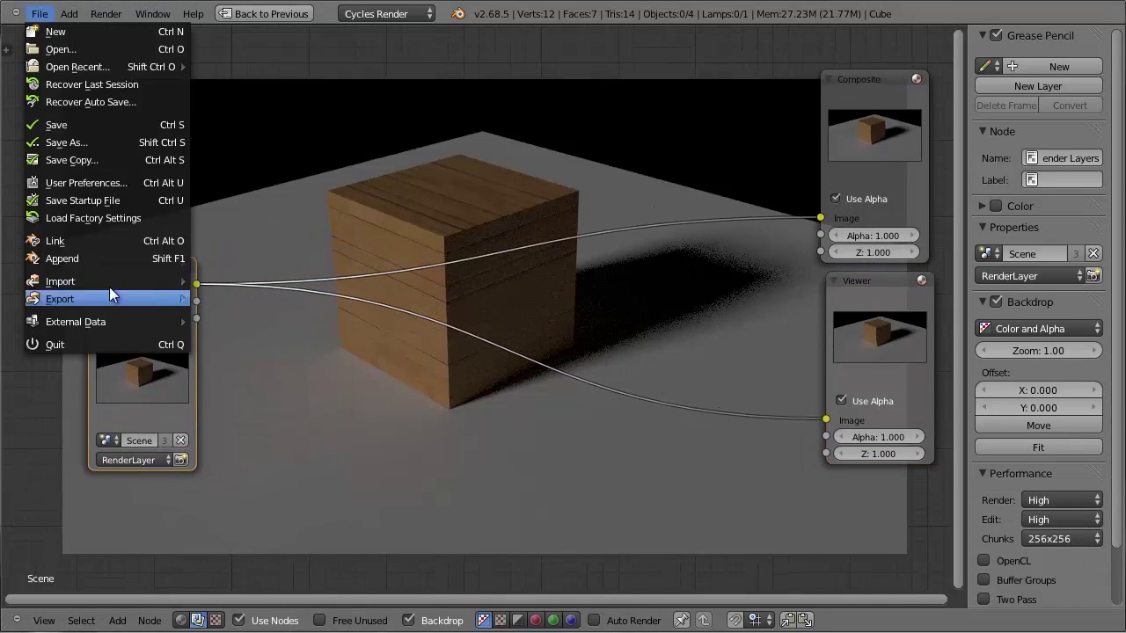
pyautogui.click(110, 258)
pyautogui.click(244, 120)
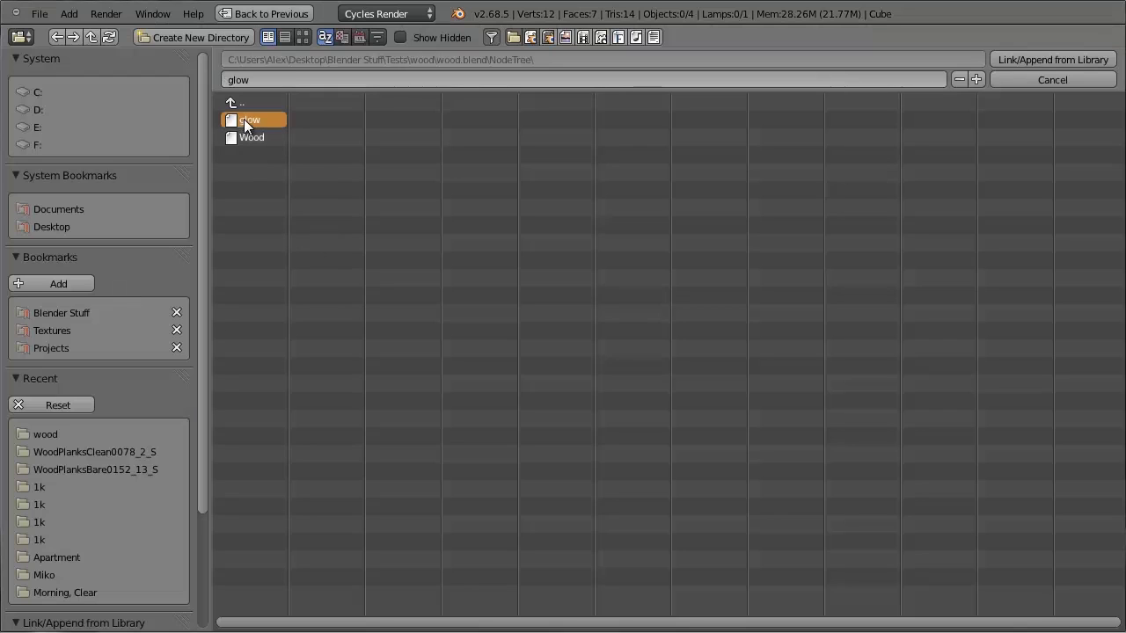
pyautogui.click(1027, 62)
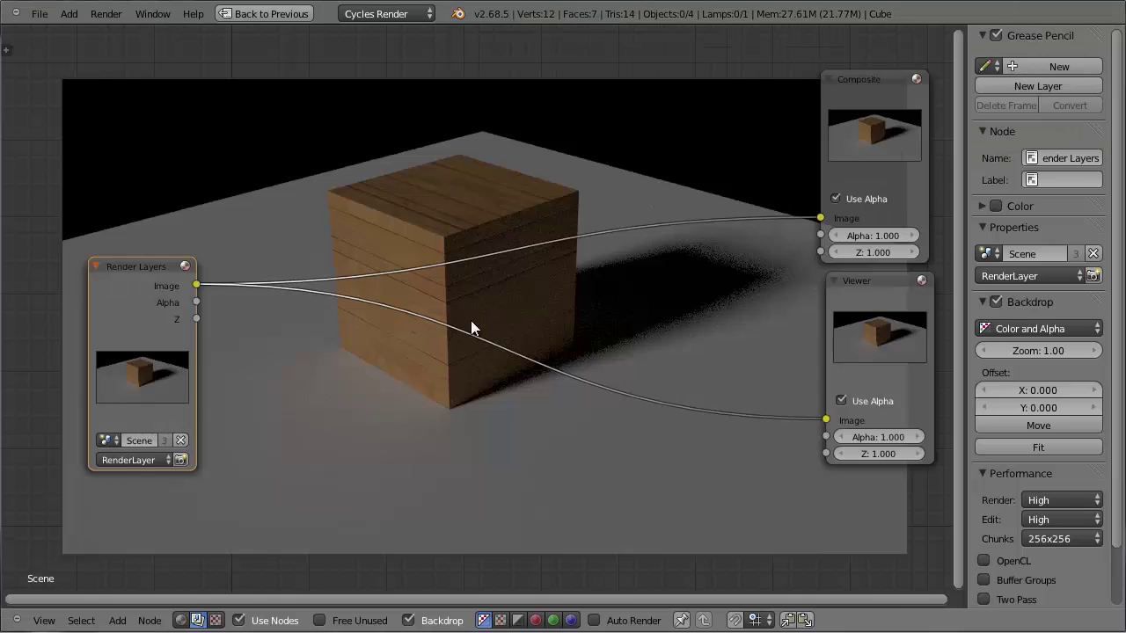
# - Insert a glow group node after Render Layers, feeding both Viewer and Composite
pyautogui.hotkey('shift', 'a')
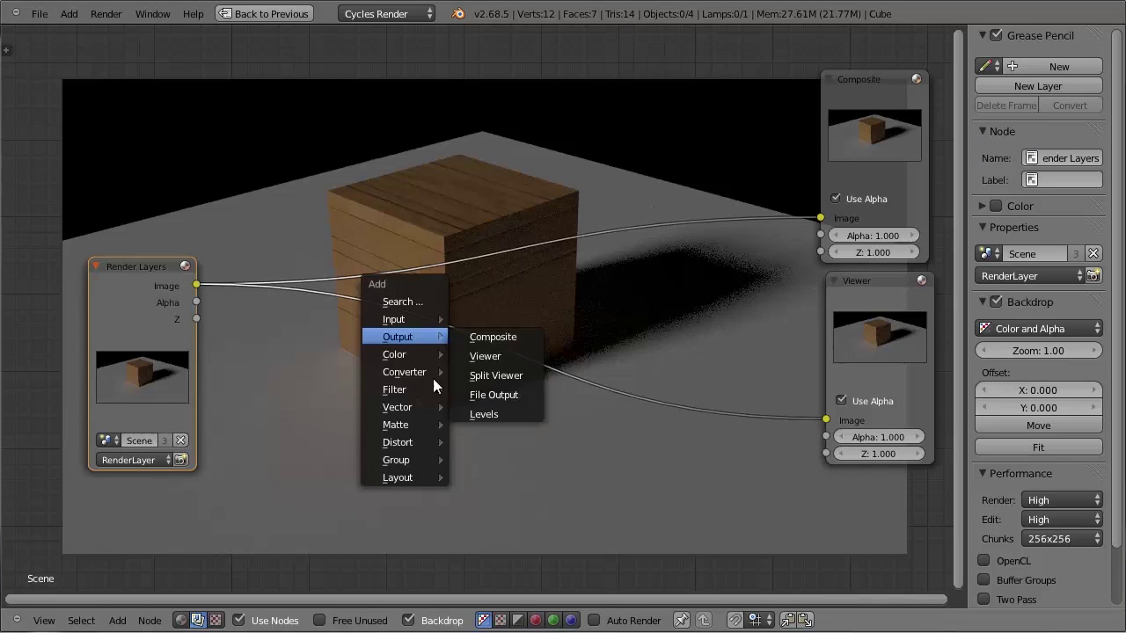
pyautogui.moveTo(417, 460)
pyautogui.click(479, 486)
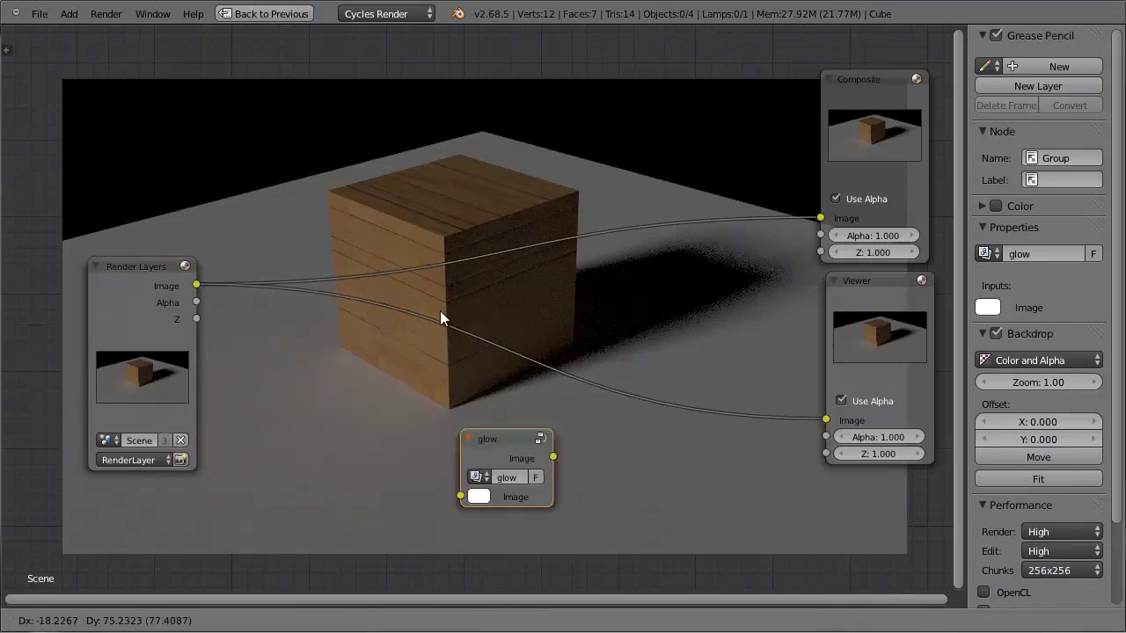
pyautogui.click(419, 274)
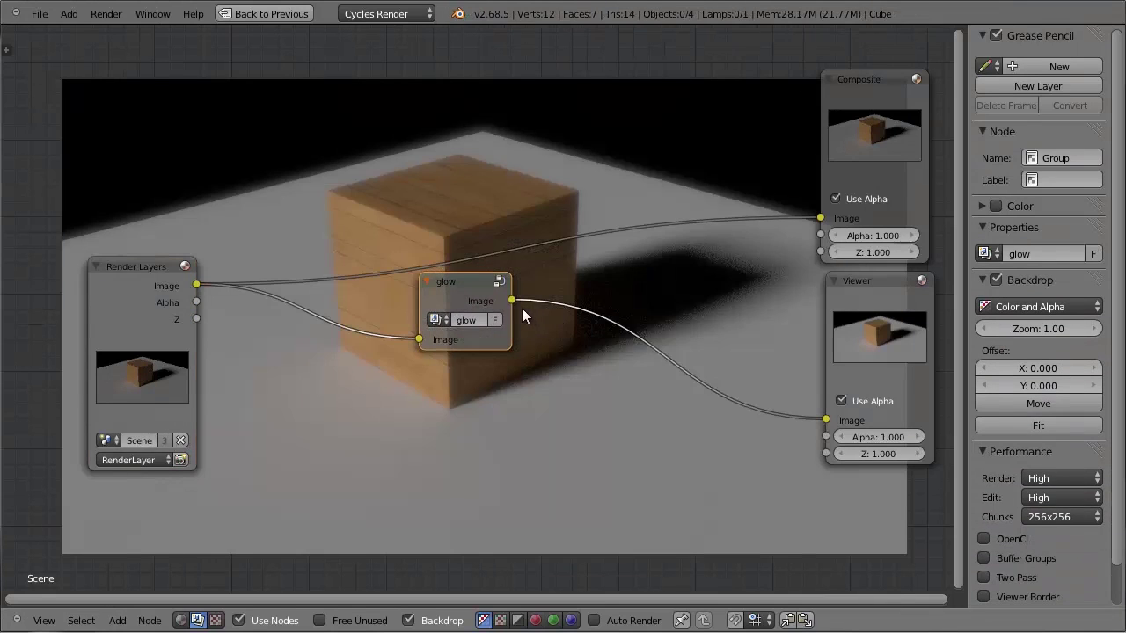
pyautogui.moveTo(508, 301); pyautogui.dragTo(819, 218)
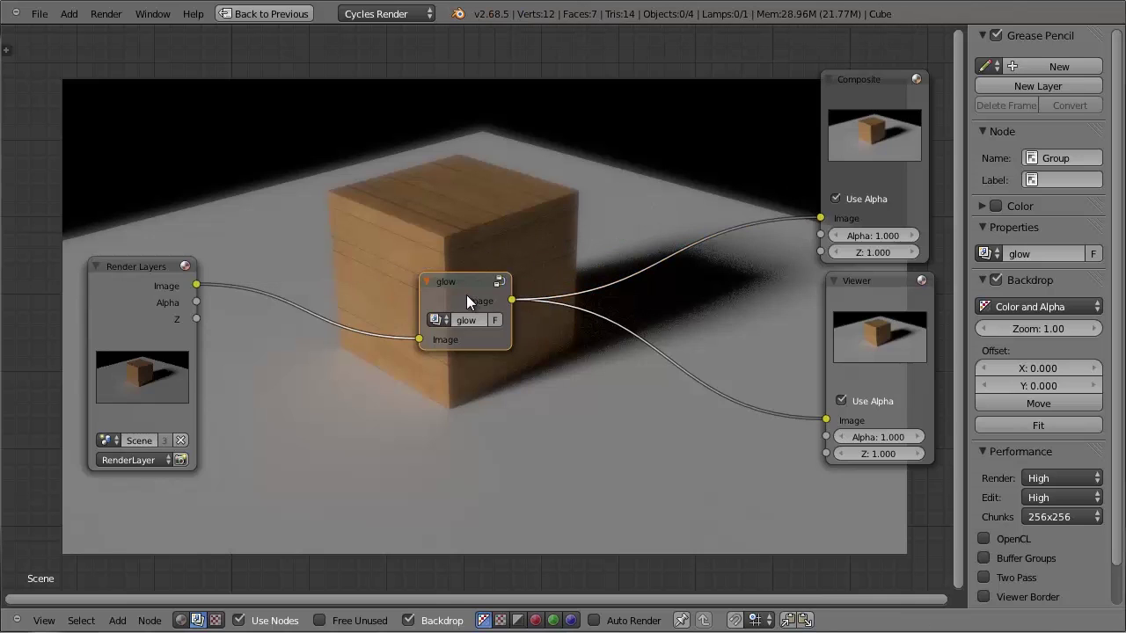
pyautogui.press('Tab')
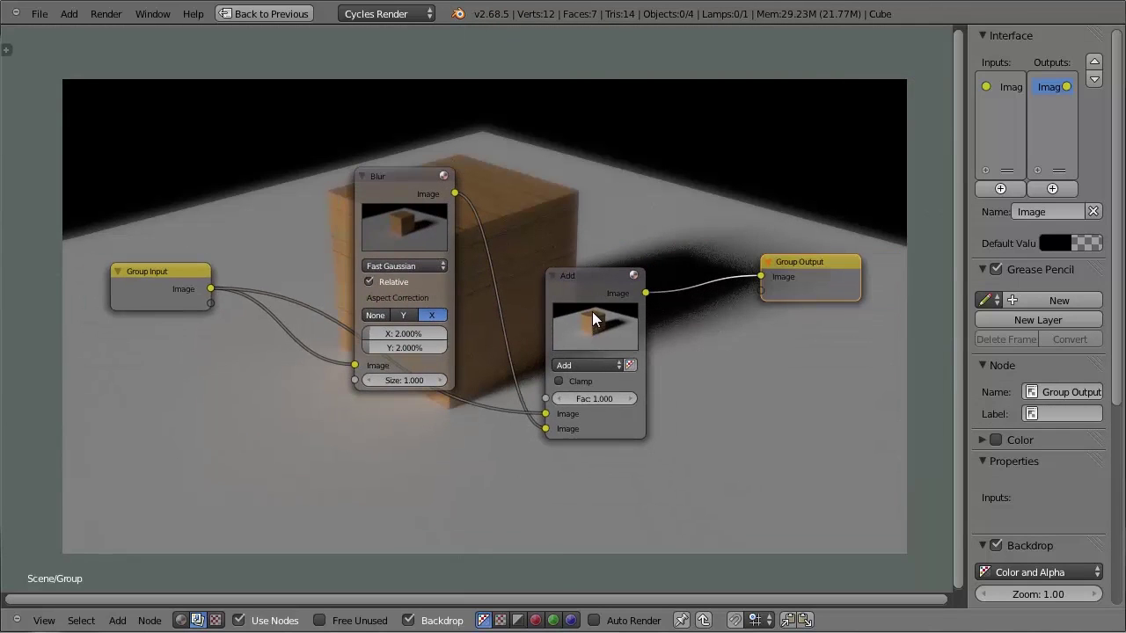
pyautogui.press('Tab')
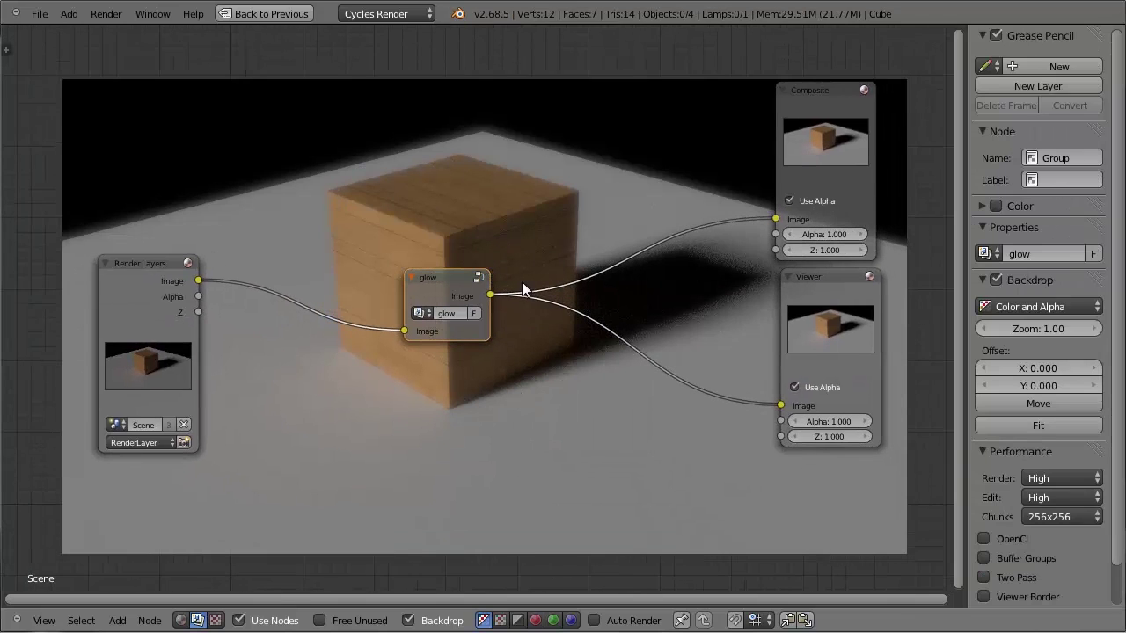
# - Nudge the glow node into position between Render Layers and the outputs, then frame all nodes
pyautogui.moveTo(461, 276); pyautogui.dragTo(482, 276)
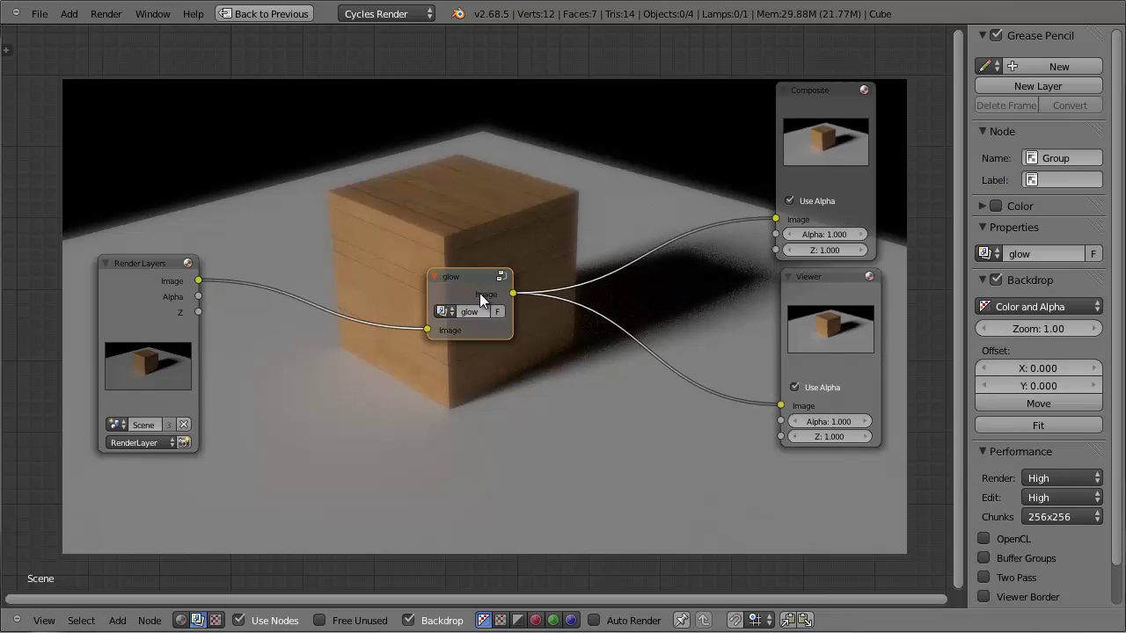
pyautogui.moveTo(474, 290)
pyautogui.mouseDown()
pyautogui.moveTo(481, 254)
pyautogui.moveTo(463, 258)
pyautogui.moveTo(468, 278)
pyautogui.mouseUp()
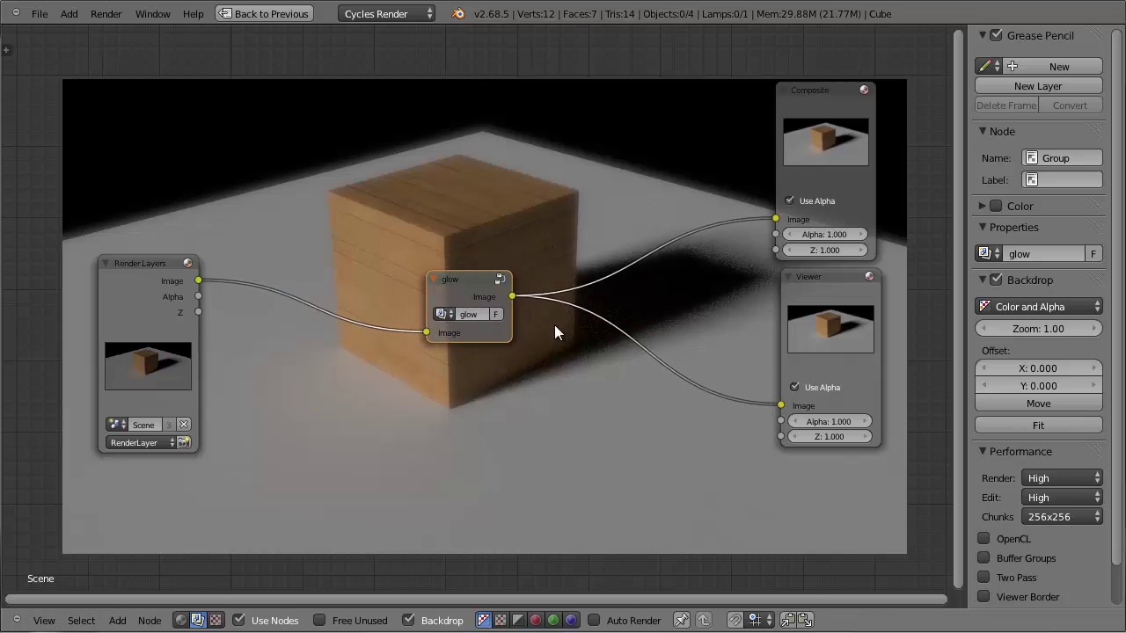
pyautogui.press('Home')
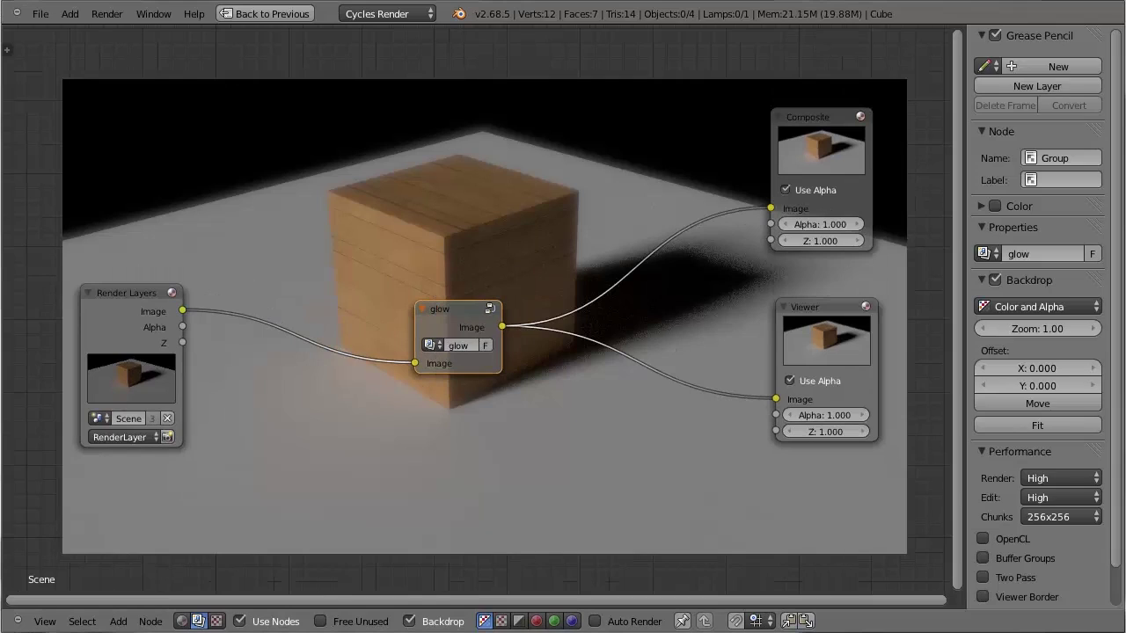